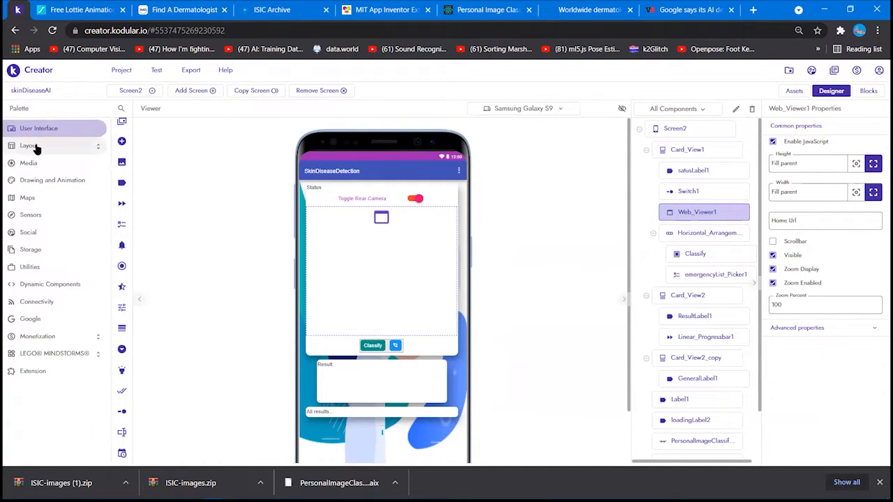
Examine the Web Viewer among the layout view components and the Scrollbar option of Web_Viewer1.
{"action": "left_click", "coordinate": [36, 147]}
{"action": "left_click", "coordinate": [45, 217]}
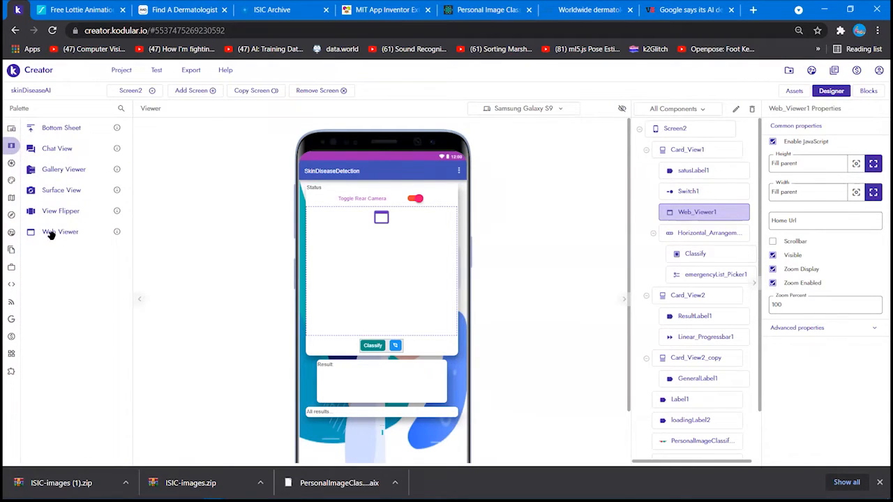
{"action": "left_click_drag", "start_coordinate": [67, 231], "coordinate": [98, 233]}
{"action": "left_click", "coordinate": [772, 242]}
{"action": "left_click", "coordinate": [772, 242]}
{"action": "left_click_drag", "start_coordinate": [629, 198], "coordinate": [639, 164]}
Inspect the horizontal arrangement below the web viewer, its Classify button and emergency list picker, and the general layout components.
{"action": "left_click", "coordinate": [698, 236]}
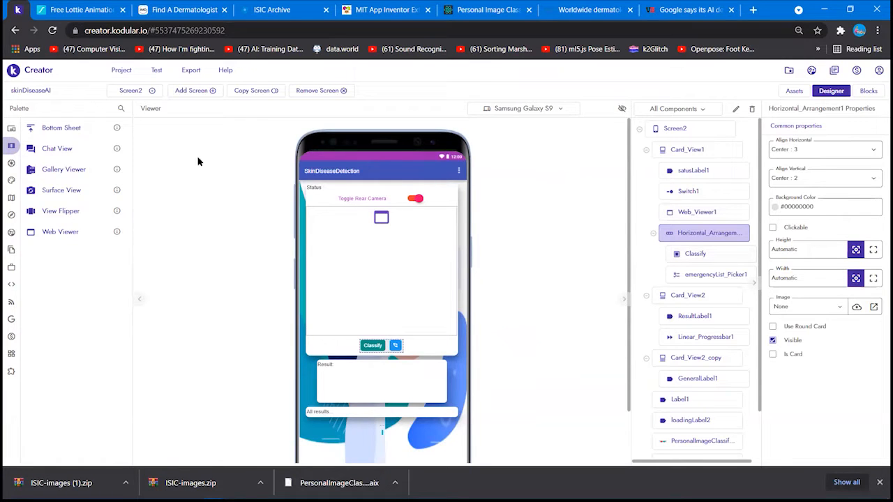
{"action": "mouse_move", "coordinate": [11, 129]}
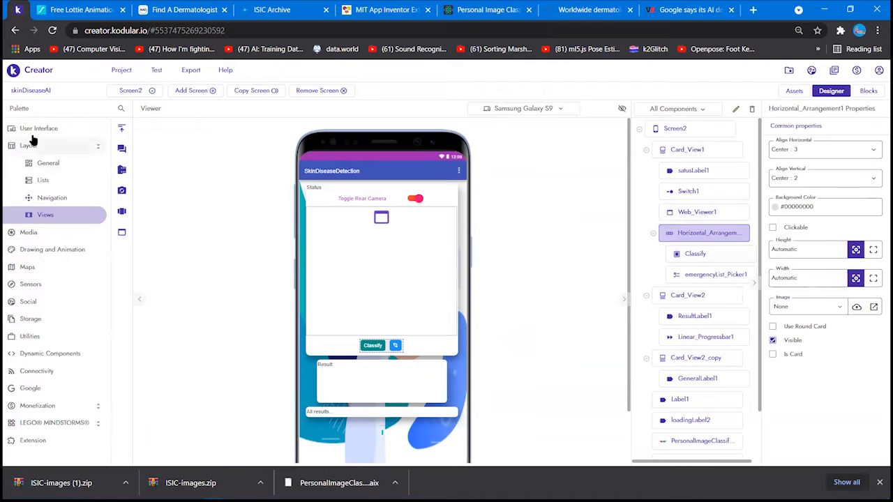
{"action": "left_click", "coordinate": [46, 165]}
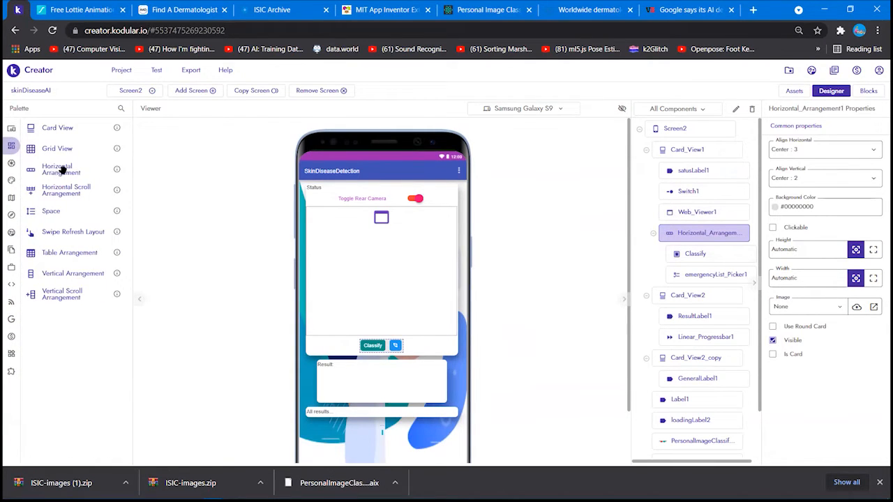
{"action": "left_click_drag", "start_coordinate": [53, 170], "coordinate": [56, 171]}
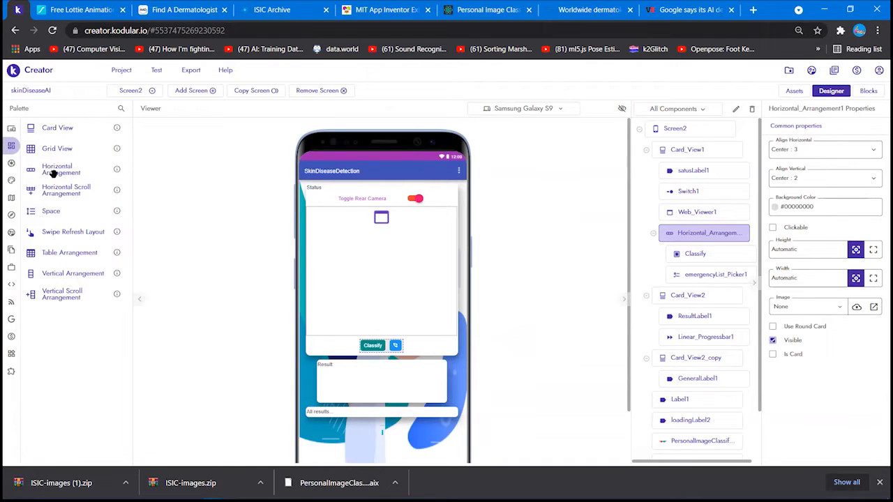
{"action": "left_click", "coordinate": [374, 347]}
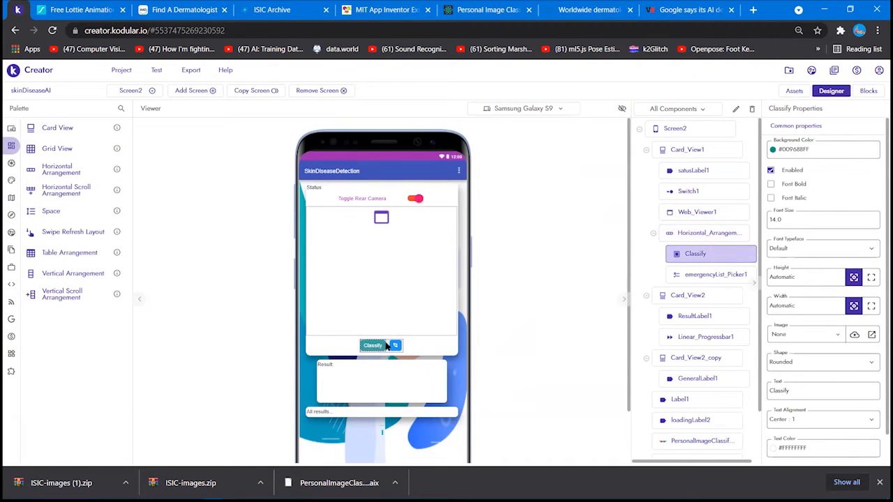
{"action": "left_click", "coordinate": [394, 346]}
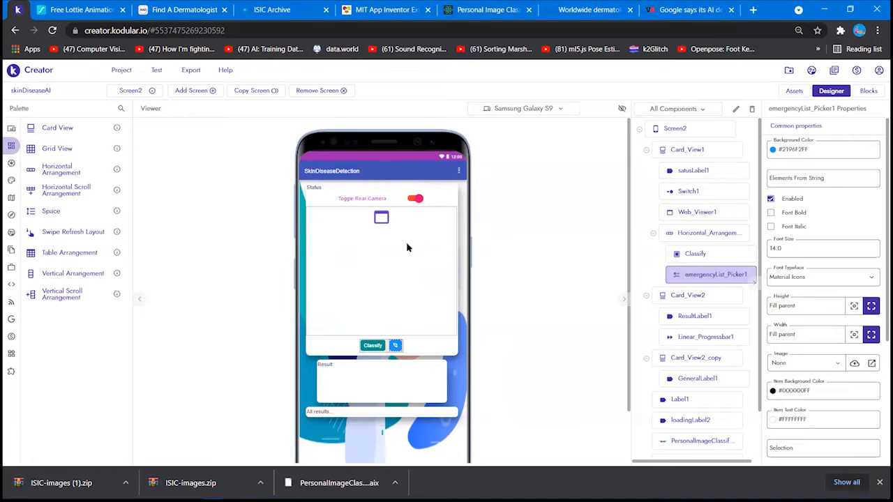
{"action": "left_click", "coordinate": [361, 250]}
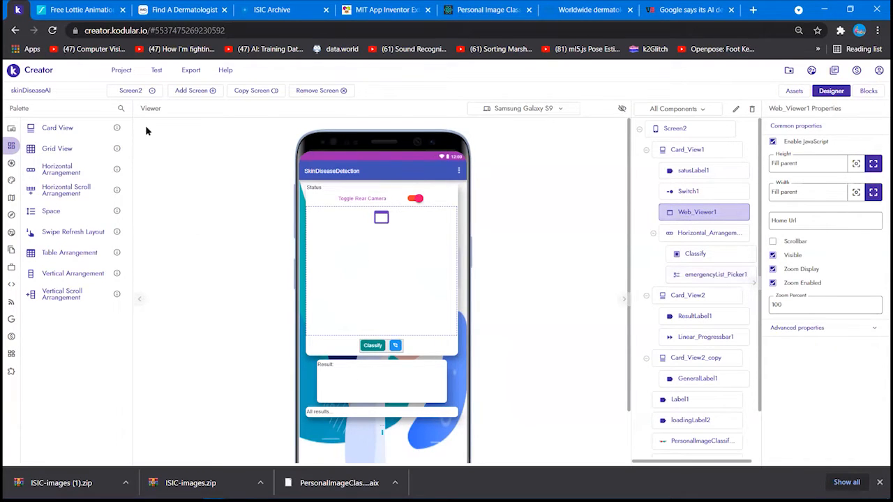
Show the User Interface components and review the properties of the horizontal arrangement and its Classify button.
{"action": "mouse_move", "coordinate": [6, 126]}
{"action": "left_click", "coordinate": [42, 130]}
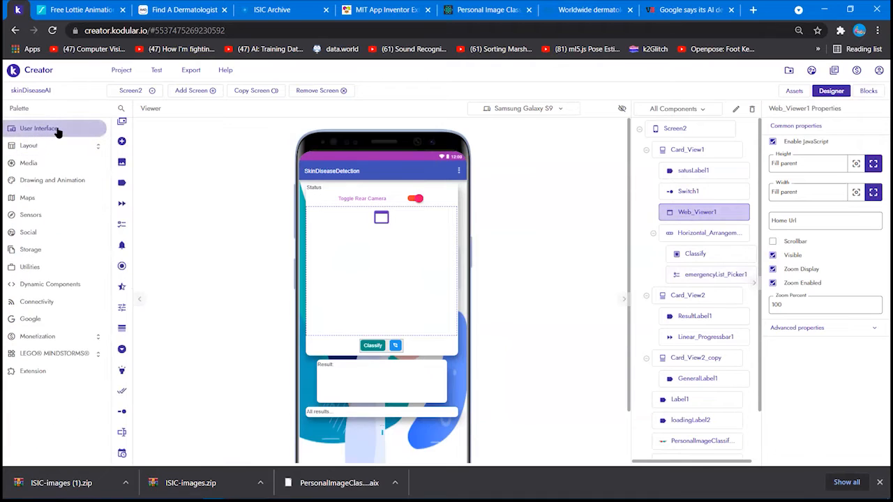
{"action": "mouse_move", "coordinate": [129, 163]}
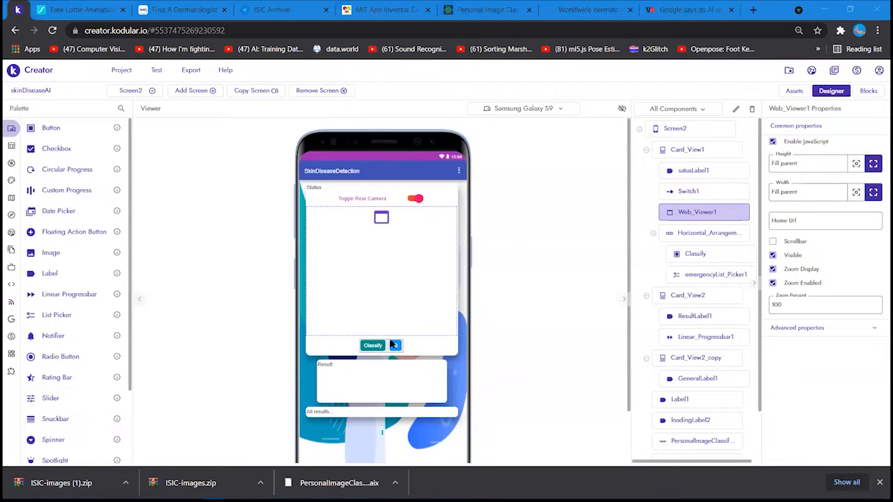
{"action": "left_click", "coordinate": [736, 237]}
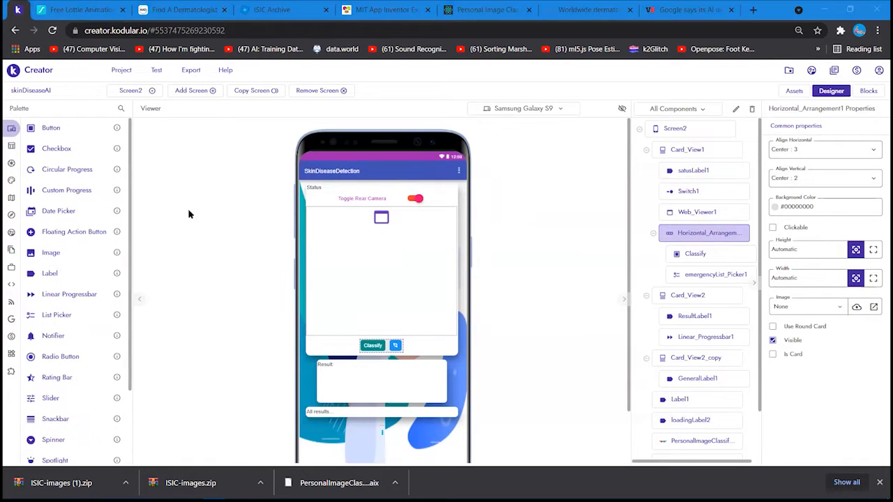
{"action": "left_click", "coordinate": [374, 347]}
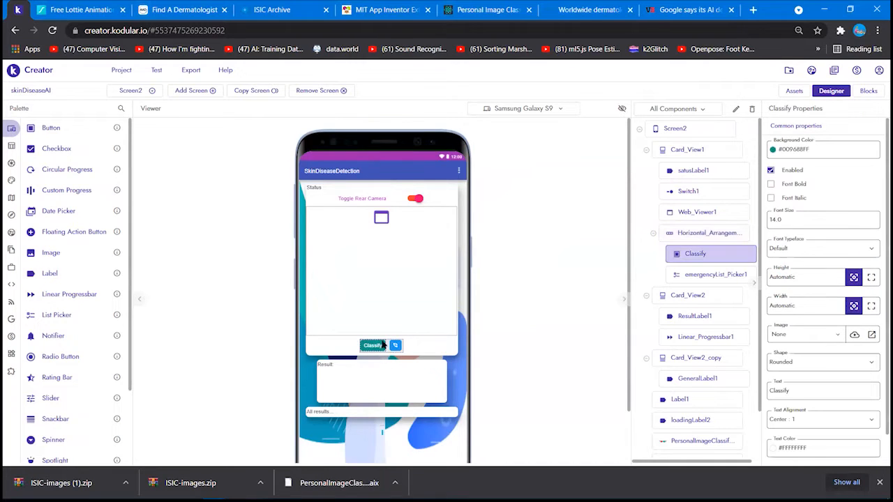
{"action": "left_click", "coordinate": [403, 356]}
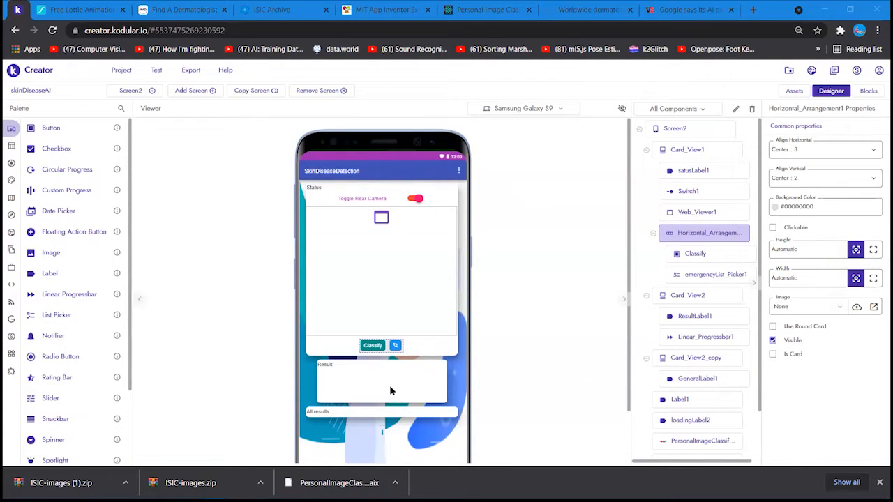
Test the emergency list picker in the running app: dismiss the runtime error, open the doctor list and go back.
{"action": "left_click", "coordinate": [395, 348]}
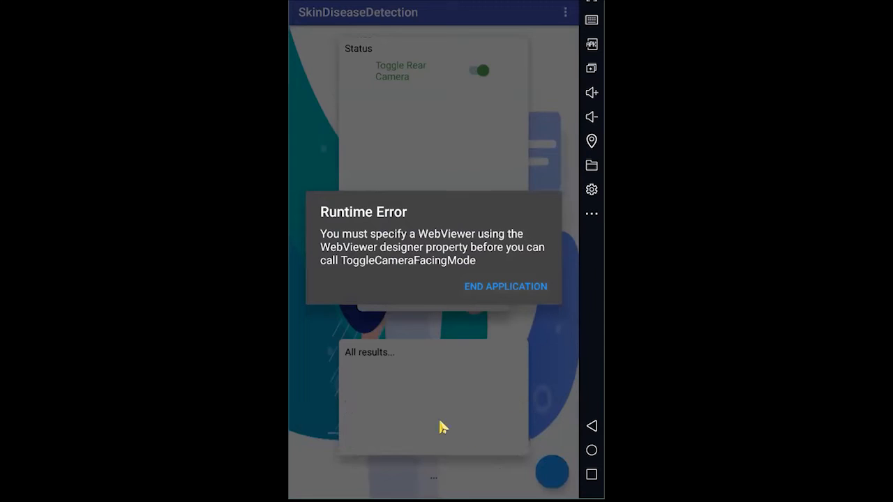
{"action": "left_click", "coordinate": [555, 326]}
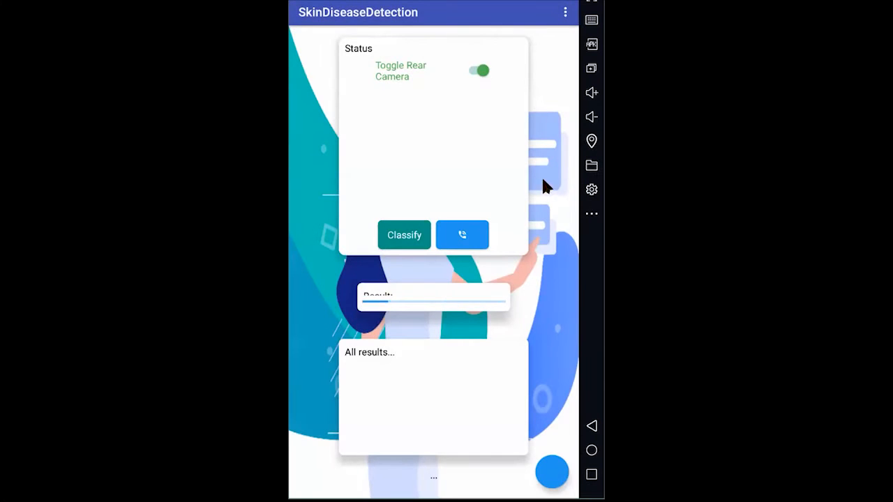
{"action": "left_click", "coordinate": [463, 236]}
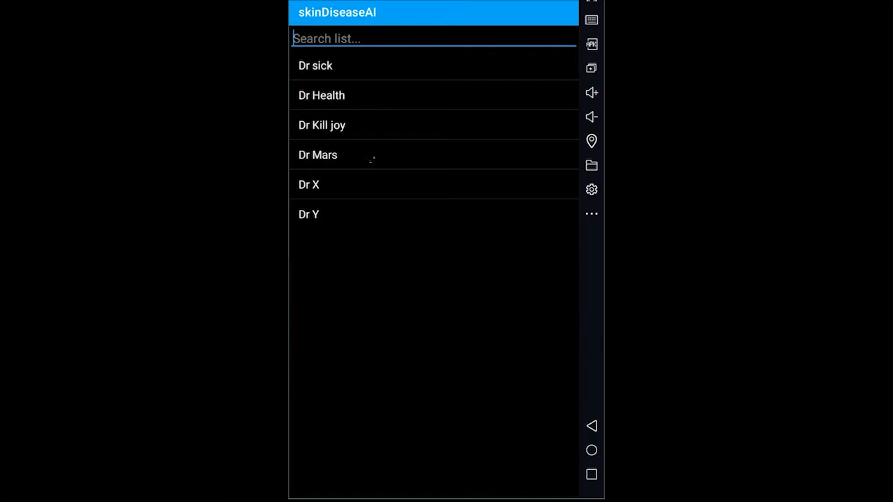
{"action": "left_click", "coordinate": [592, 426]}
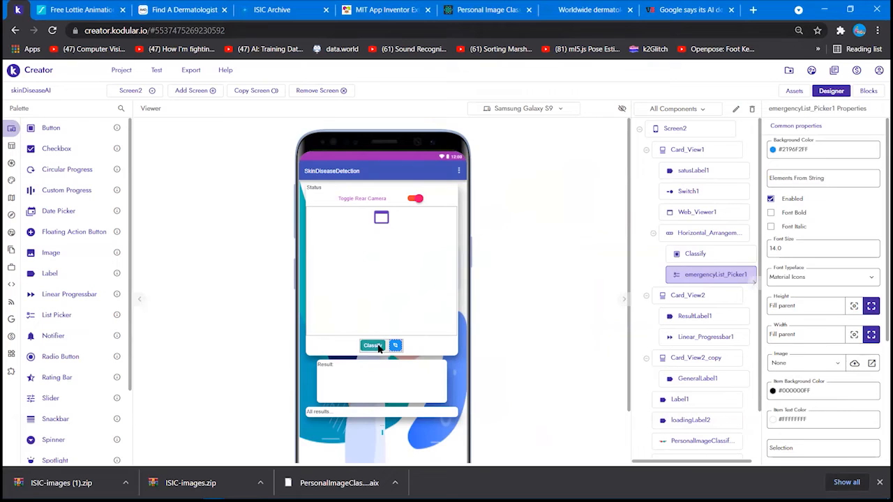
View the background color choices for the Classify button and leave without setting a color.
{"action": "left_click", "coordinate": [376, 346]}
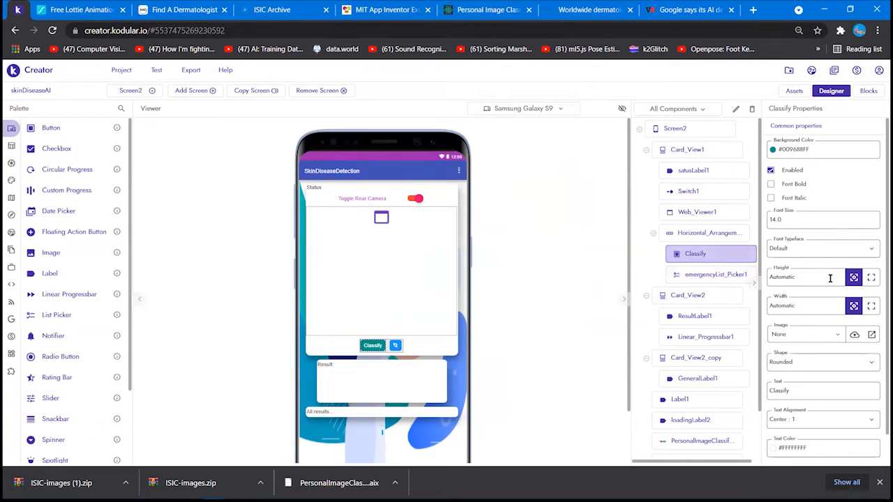
{"action": "left_click", "coordinate": [800, 150]}
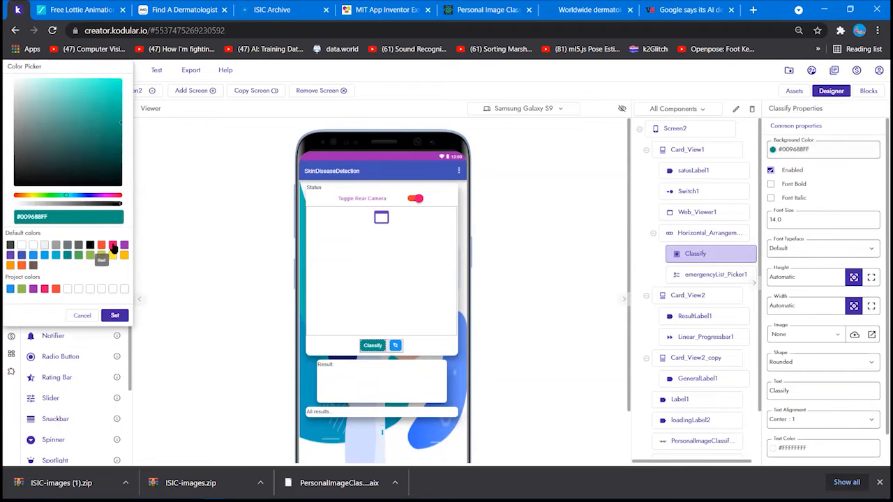
{"action": "left_click", "coordinate": [82, 315]}
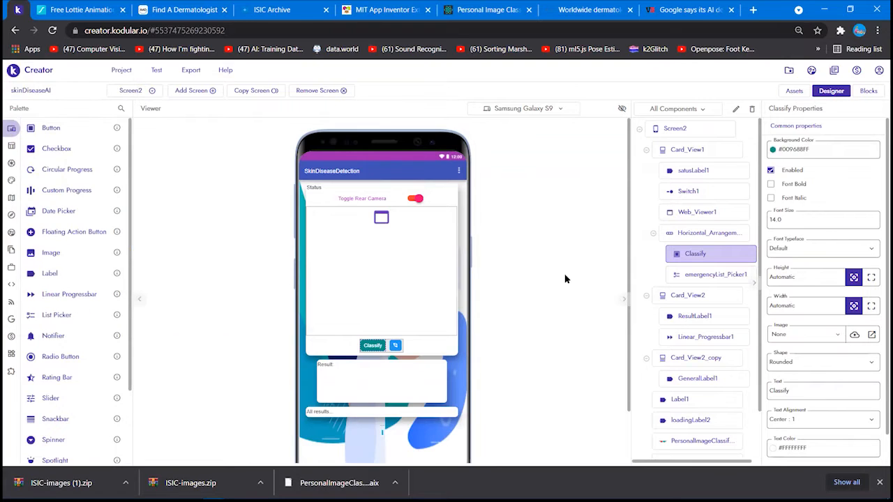
Examine the Classify button's Text property and its component rename option, without renaming it.
{"action": "scroll", "coordinate": [803, 224], "scroll_direction": "down", "scroll_amount": 1}
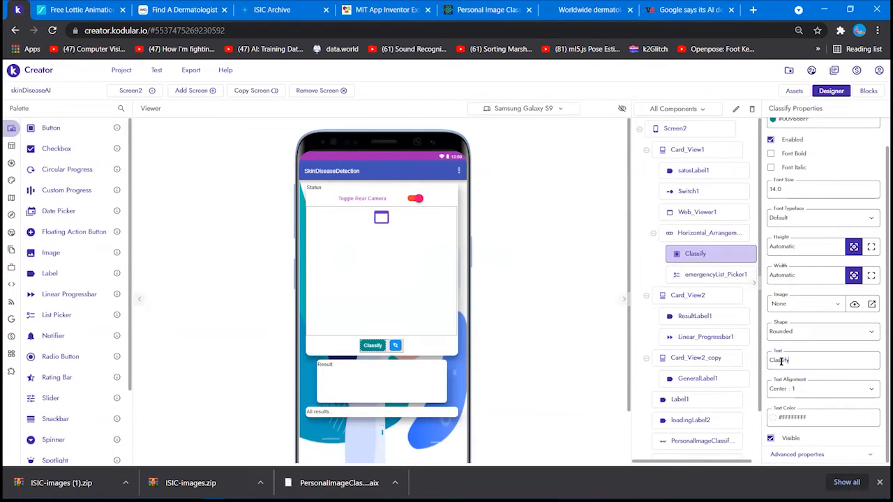
{"action": "left_click_drag", "start_coordinate": [789, 360], "coordinate": [767, 366]}
{"action": "left_click", "coordinate": [788, 358]}
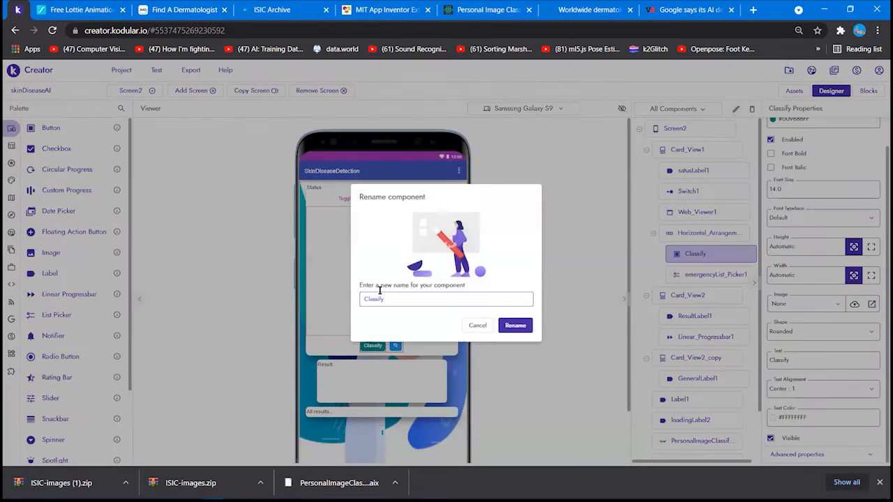
{"action": "left_click", "coordinate": [477, 326]}
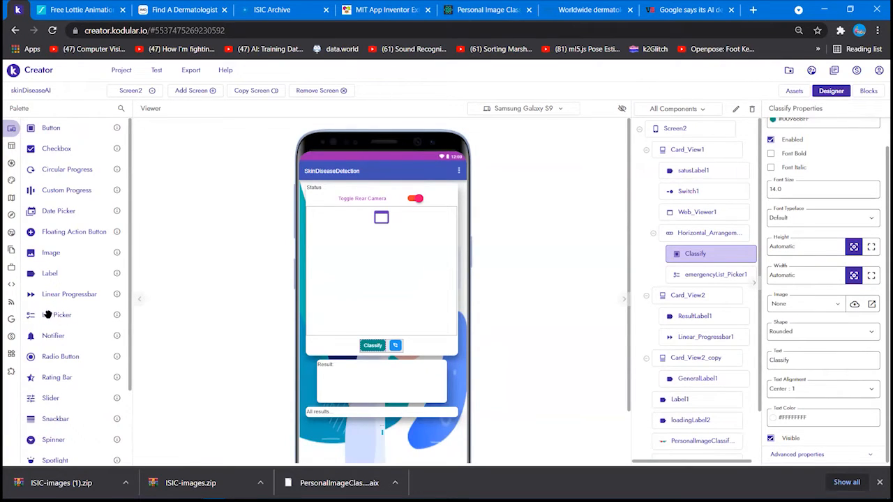
Examine the emergency list picker's properties and its available font typefaces, leaving Material Icons selected.
{"action": "left_click", "coordinate": [395, 348]}
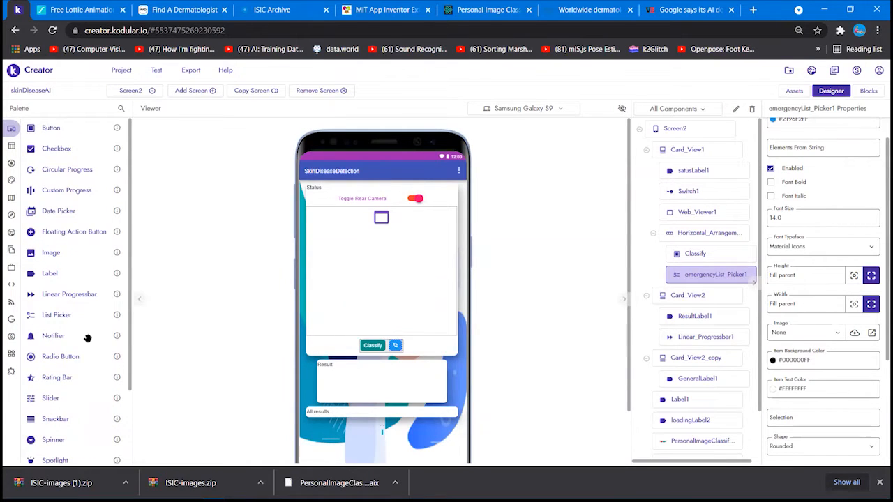
{"action": "scroll", "coordinate": [88, 338], "scroll_direction": "down", "scroll_amount": 3}
{"action": "scroll", "coordinate": [87, 338], "scroll_direction": "up", "scroll_amount": 3}
{"action": "scroll", "coordinate": [796, 224], "scroll_direction": "up", "scroll_amount": 1}
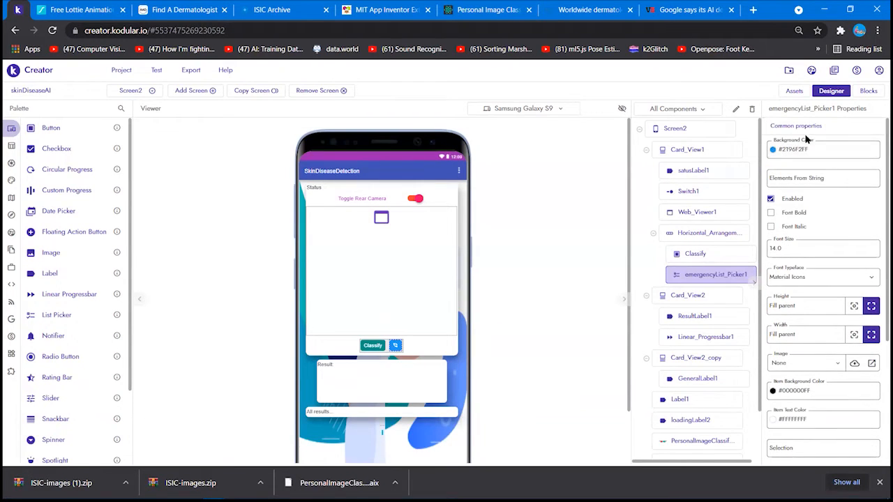
{"action": "scroll", "coordinate": [794, 201], "scroll_direction": "down", "scroll_amount": 2}
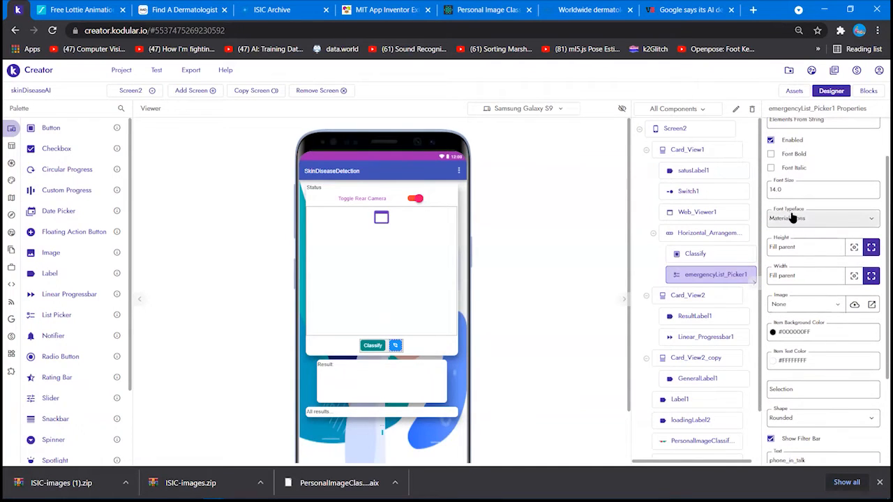
{"action": "left_click", "coordinate": [797, 218]}
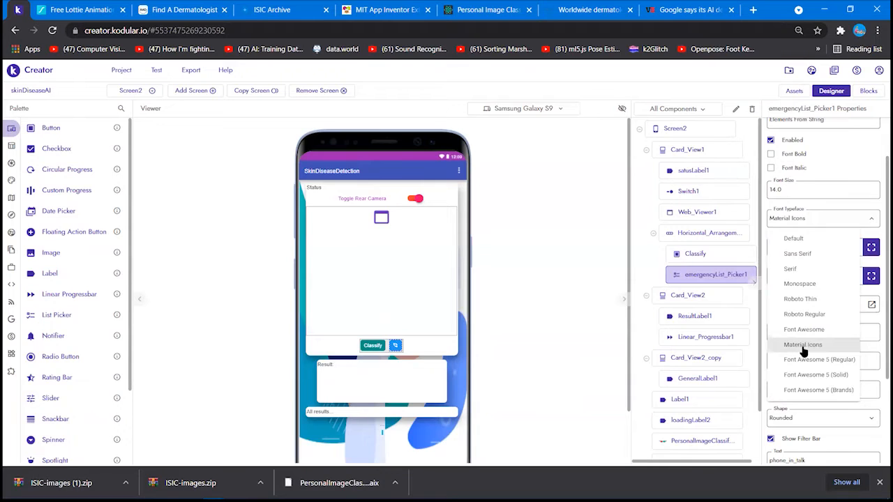
{"action": "left_click", "coordinate": [542, 311]}
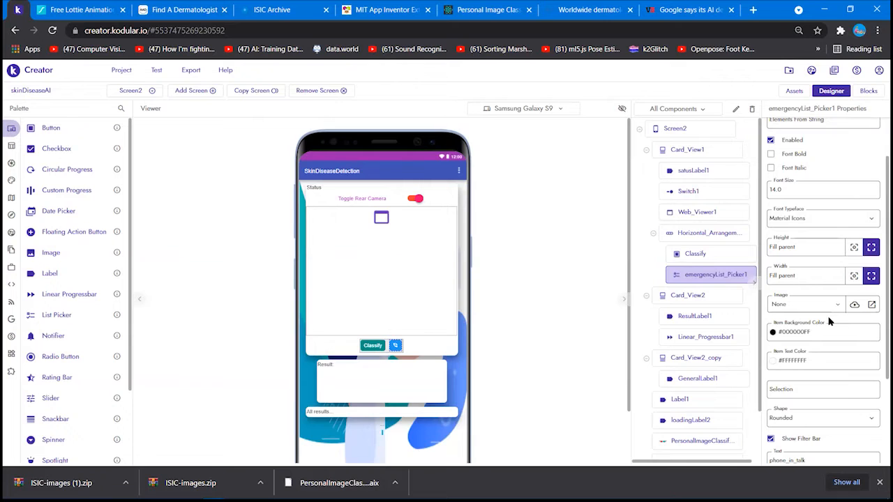
Review the emergency list picker's lower properties, switching Show Filter Bar off and back on.
{"action": "scroll", "coordinate": [829, 321], "scroll_direction": "down", "scroll_amount": 2}
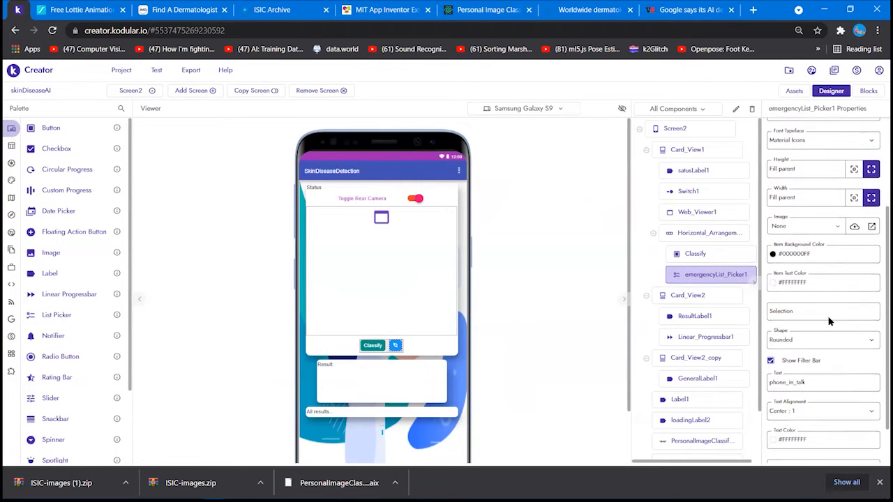
{"action": "scroll", "coordinate": [828, 321], "scroll_direction": "down", "scroll_amount": 1}
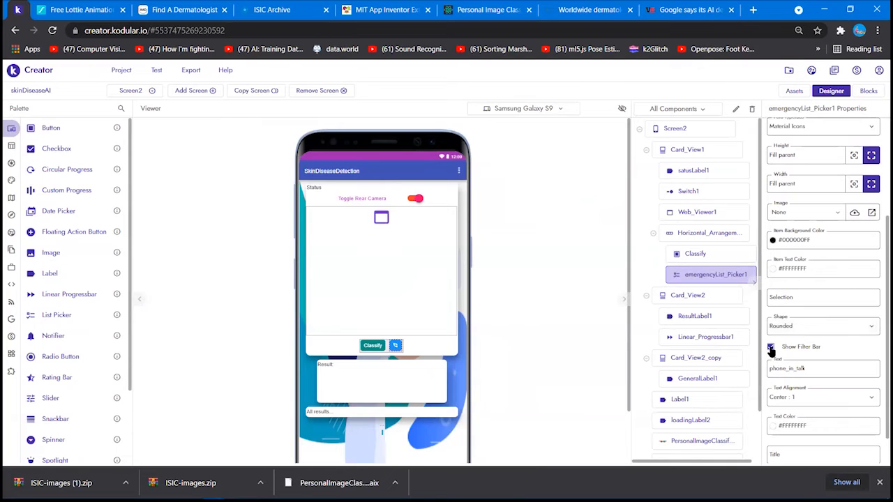
{"action": "left_click", "coordinate": [771, 347]}
{"action": "left_click", "coordinate": [770, 348]}
{"action": "scroll", "coordinate": [796, 342], "scroll_direction": "down", "scroll_amount": 1}
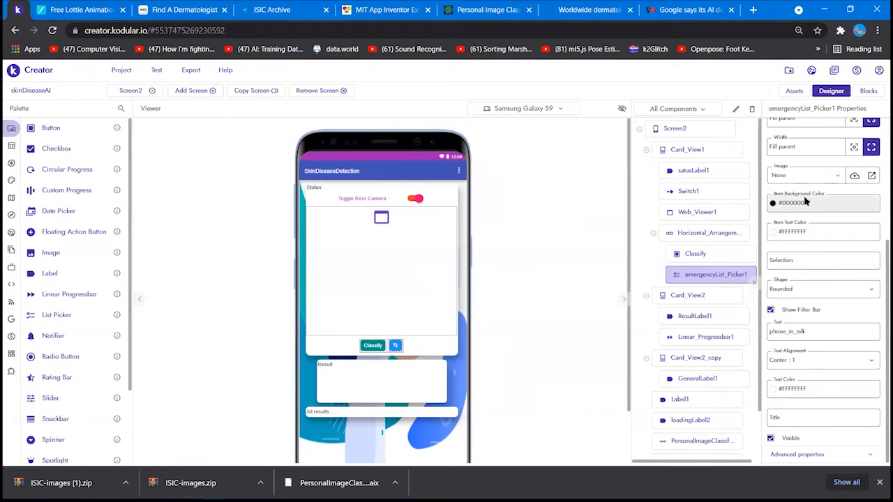
Examine how the emergency list picker's Font Typeface and Text properties define its phone icon.
{"action": "scroll", "coordinate": [792, 178], "scroll_direction": "up", "scroll_amount": 4}
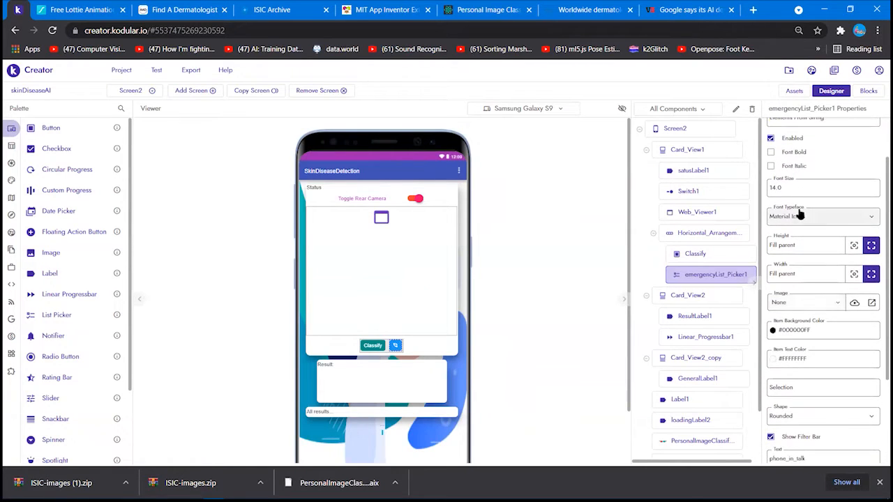
{"action": "scroll", "coordinate": [806, 223], "scroll_direction": "down", "scroll_amount": 4}
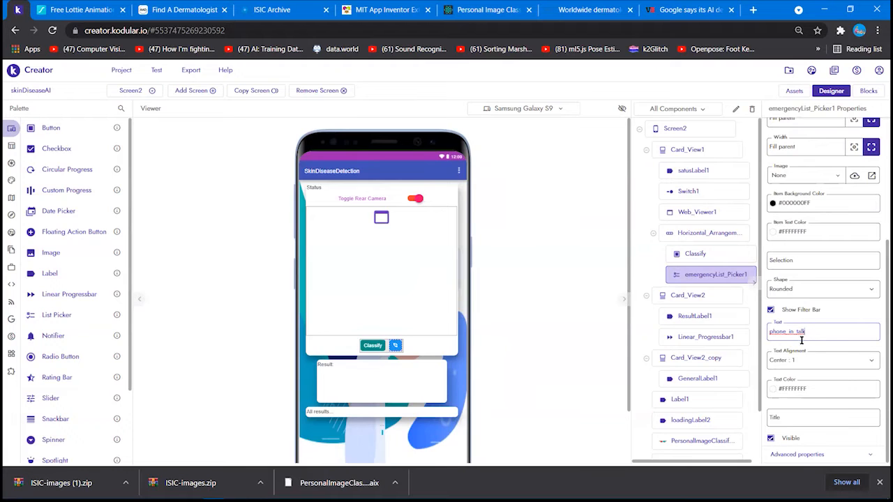
{"action": "key", "text": "alt+Tab"}
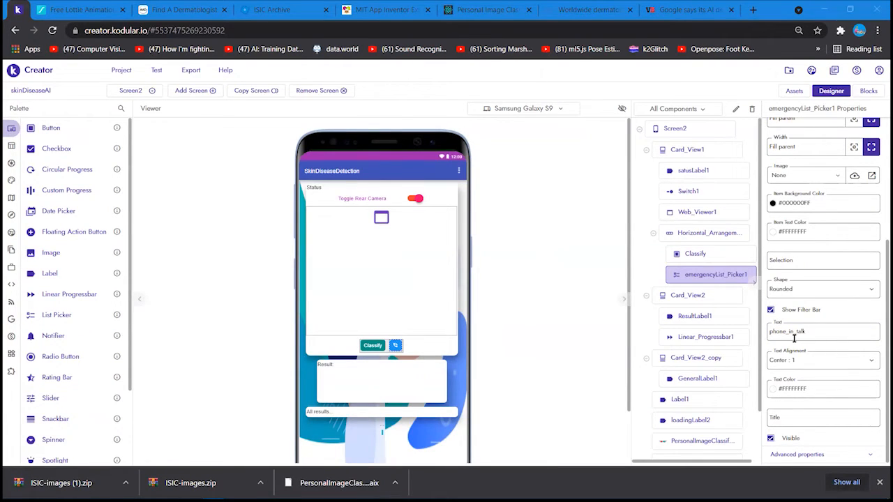
{"action": "left_click", "coordinate": [400, 345]}
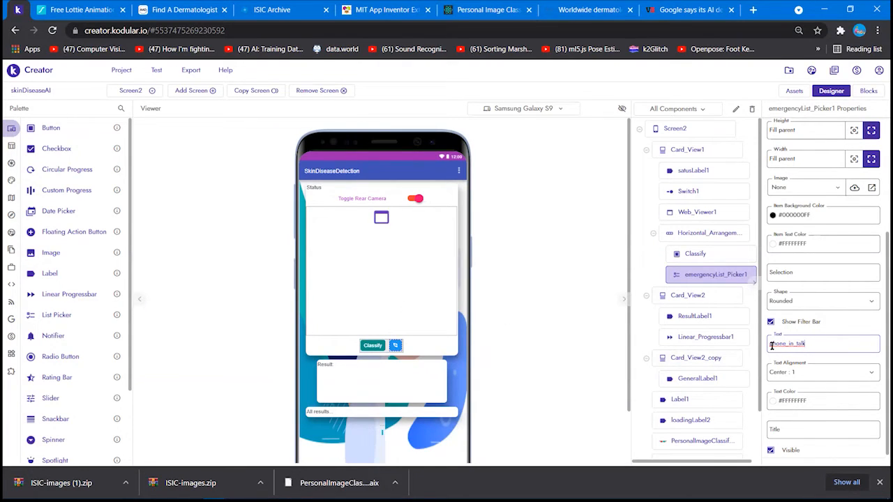
Try retyping the opening letters of the emergency list picker's Text property, and restore the icon name to phone_in_talk.
{"action": "key", "text": "BackSpace"}
{"action": "type", "text": "P"}
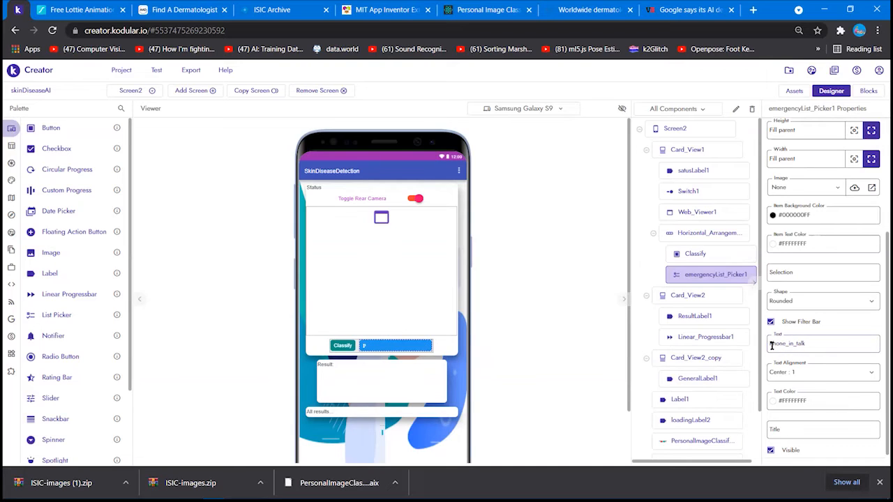
{"action": "key", "text": "Delete"}
{"action": "key", "text": "Delete"}
{"action": "type", "text": "ho"}
{"action": "key", "text": "BackSpace"}
{"action": "type", "text": "p"}
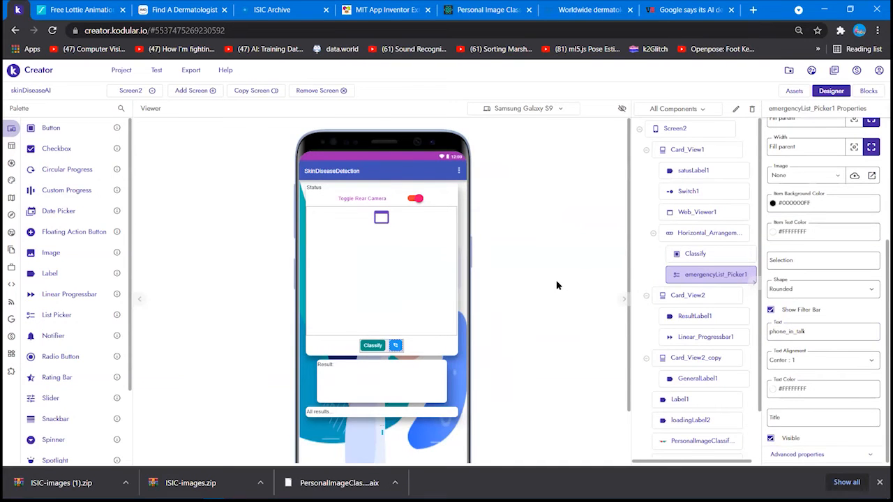
Select the Result label in the phone preview and compare it with the sample project screenshots in the Google Slides presentation.
{"action": "scroll", "coordinate": [557, 285], "scroll_direction": "down", "scroll_amount": 2}
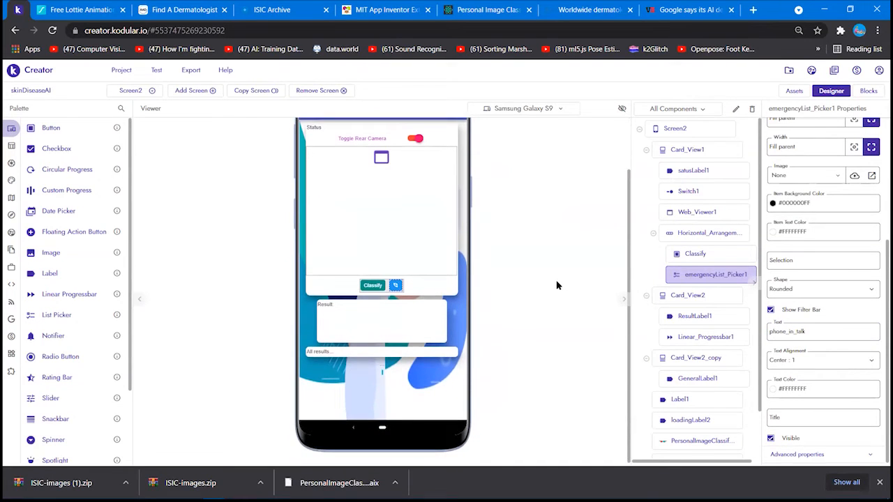
{"action": "left_click", "coordinate": [371, 332]}
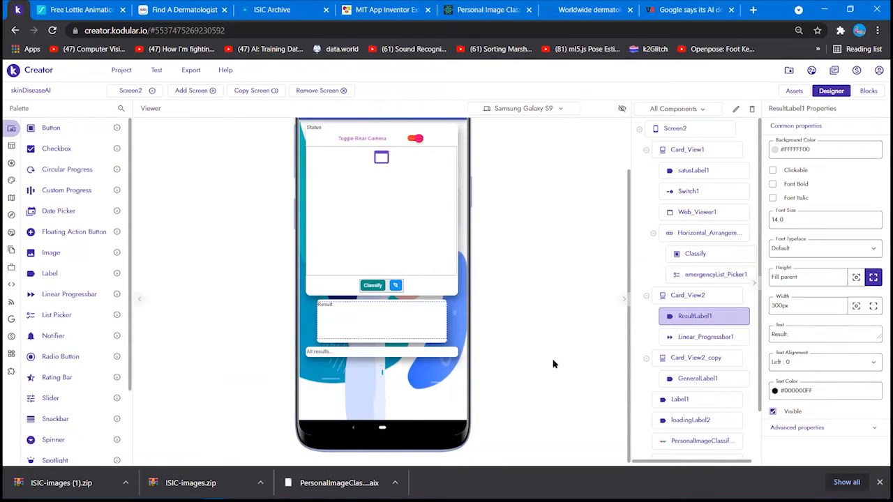
{"action": "key", "text": "super"}
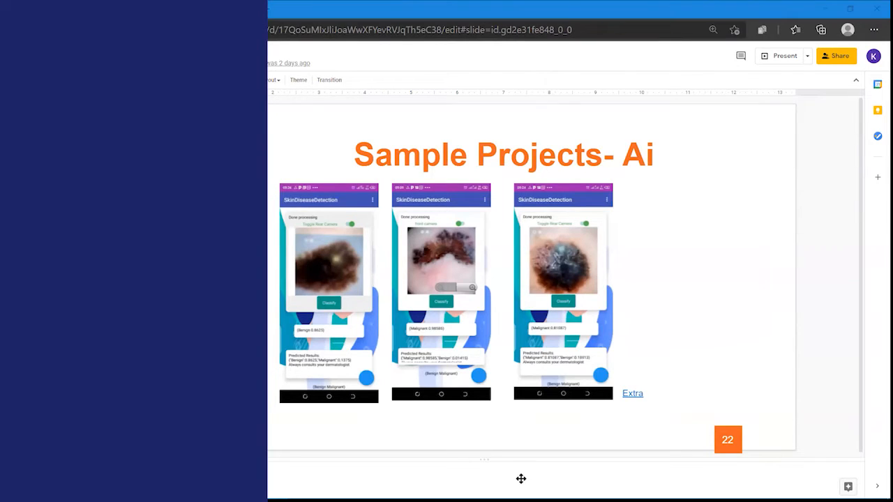
{"action": "key", "text": "alt+Tab"}
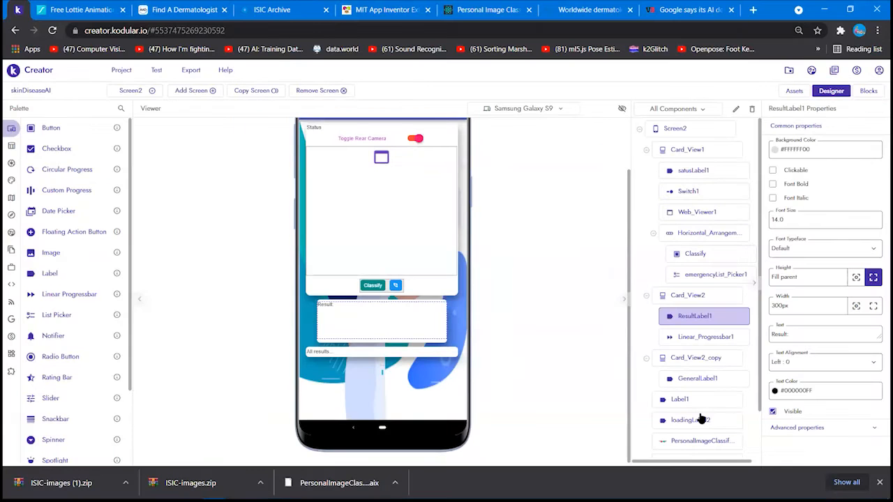
Review the card holding the Result label and locate the Card View component among the general layout components.
{"action": "left_click", "coordinate": [677, 296]}
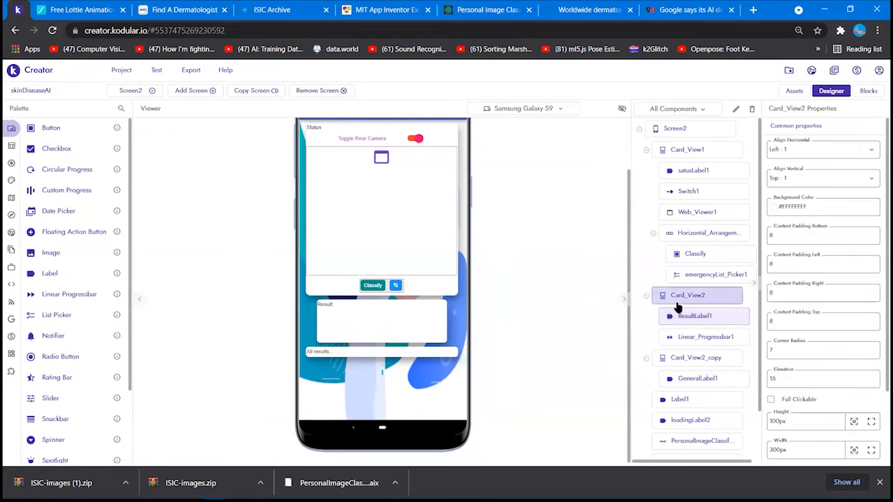
{"action": "mouse_move", "coordinate": [18, 225]}
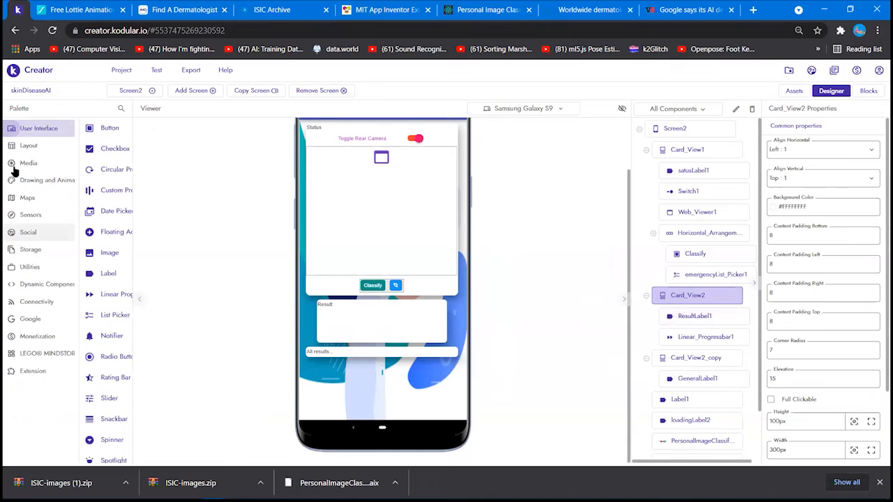
{"action": "left_click", "coordinate": [41, 145]}
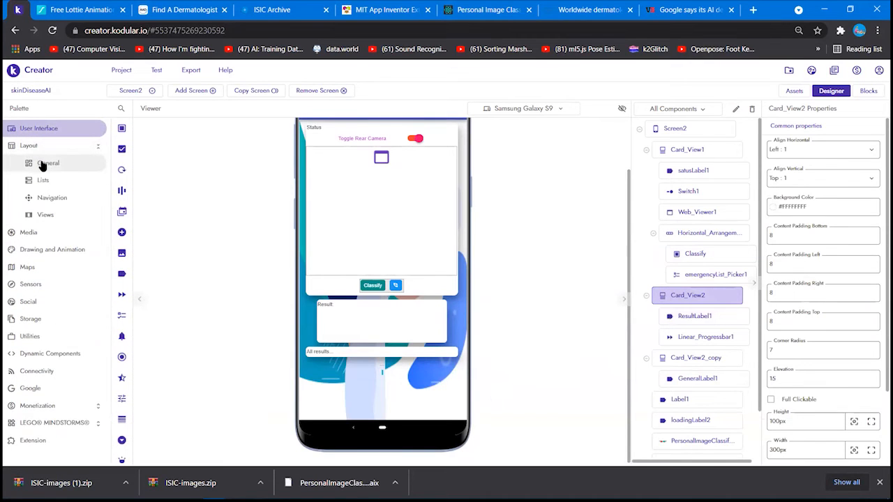
{"action": "left_click", "coordinate": [41, 164]}
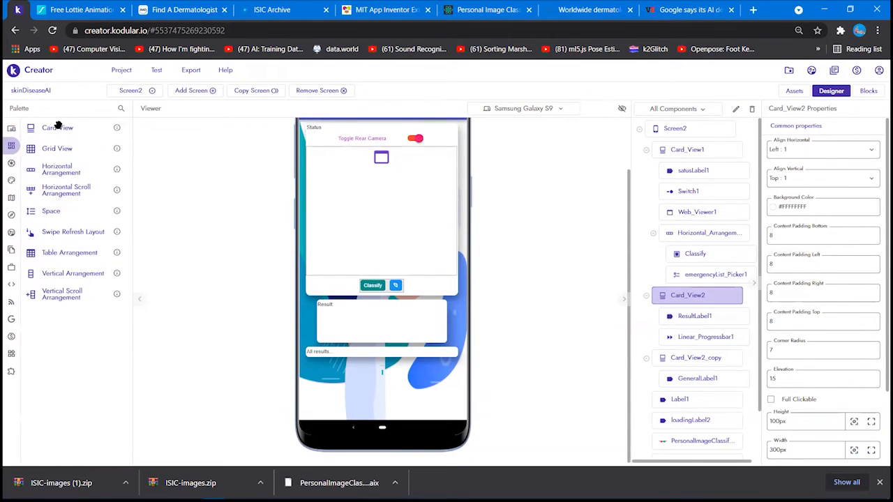
{"action": "left_click", "coordinate": [370, 321]}
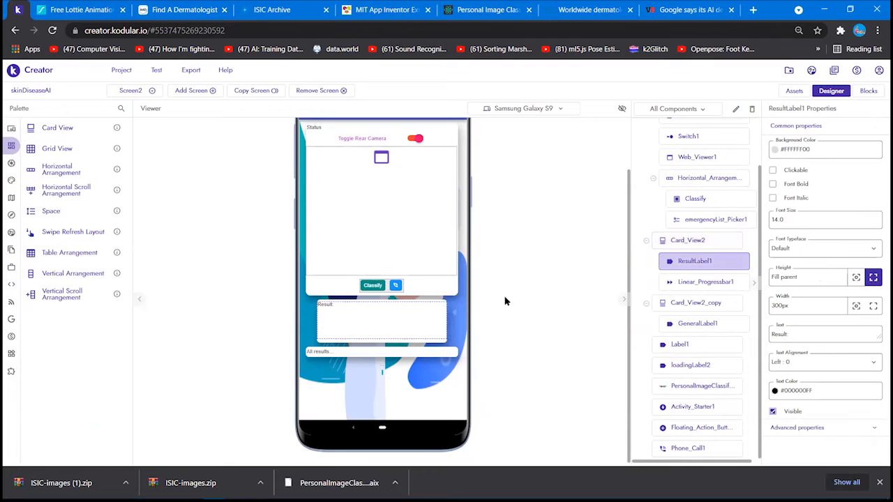
Examine Card_View2's padding, corner radius, height and width properties, and return to its Result label.
{"action": "left_click", "coordinate": [722, 246]}
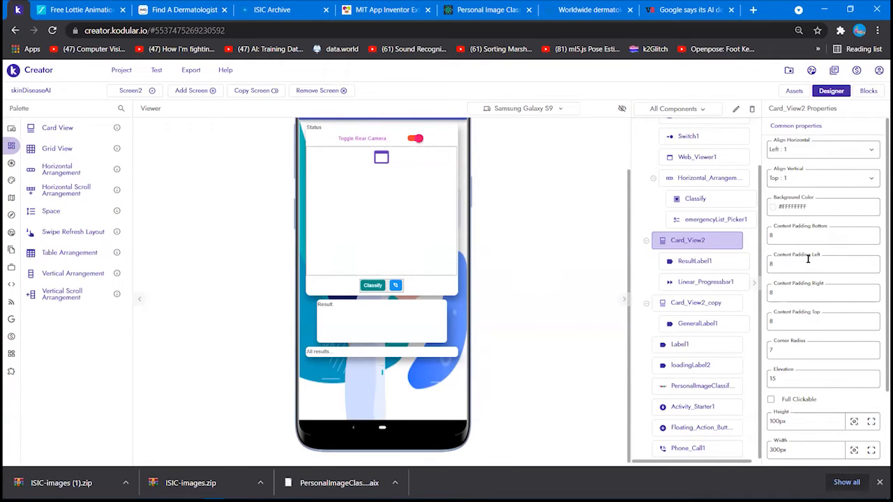
{"action": "scroll", "coordinate": [808, 259], "scroll_direction": "down", "scroll_amount": 3}
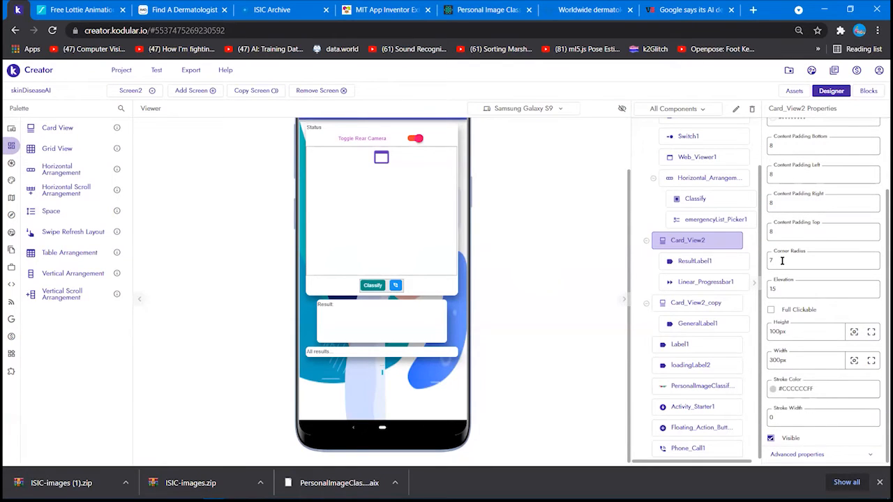
{"action": "double_click", "coordinate": [782, 260]}
{"action": "double_click", "coordinate": [800, 333]}
{"action": "double_click", "coordinate": [802, 362]}
{"action": "scroll", "coordinate": [792, 228], "scroll_direction": "up", "scroll_amount": 2}
{"action": "scroll", "coordinate": [792, 228], "scroll_direction": "down", "scroll_amount": 2}
{"action": "scroll", "coordinate": [791, 227], "scroll_direction": "up", "scroll_amount": 2}
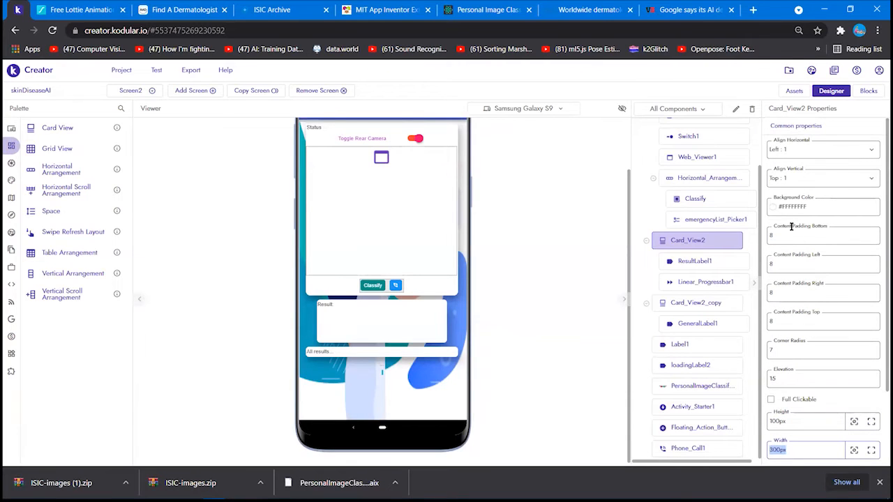
{"action": "scroll", "coordinate": [791, 228], "scroll_direction": "down", "scroll_amount": 2}
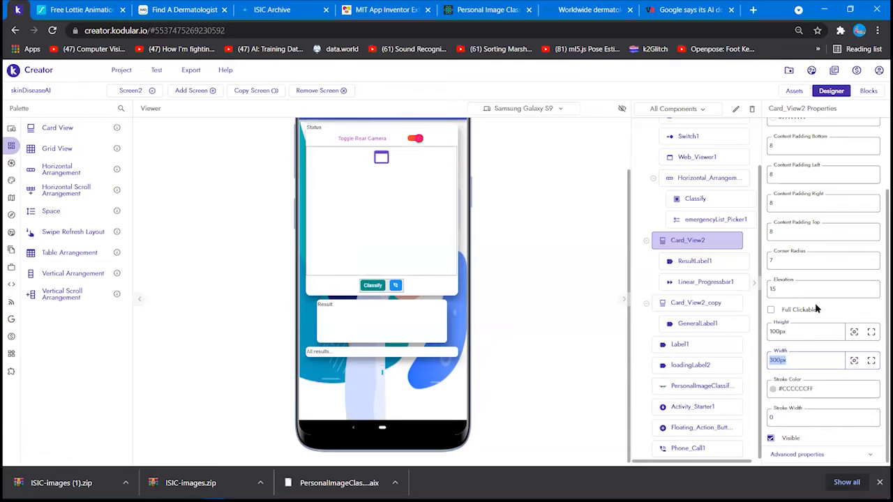
{"action": "left_click", "coordinate": [326, 306]}
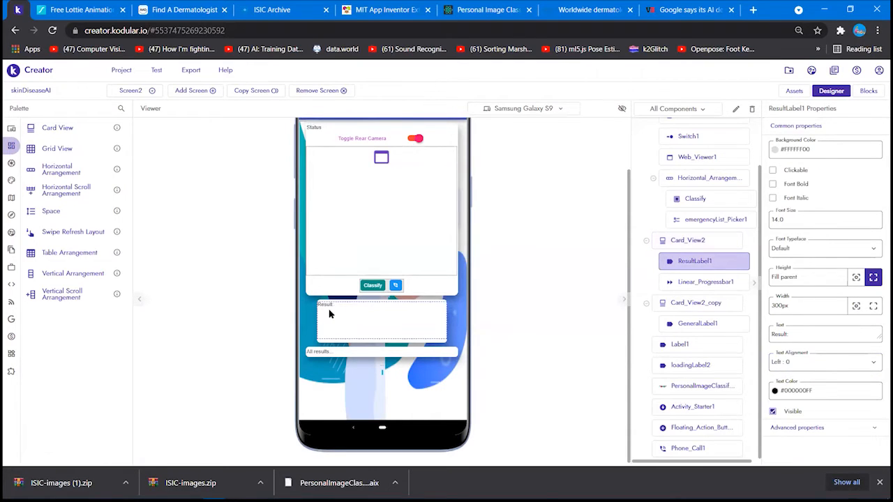
Rename the emergency list picker component to dermatologistList_Picker1.
{"action": "left_click", "coordinate": [701, 222]}
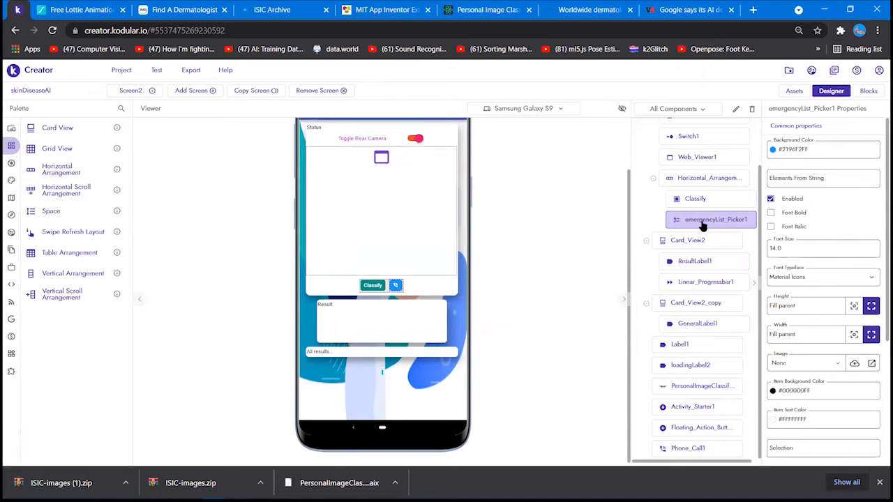
{"action": "left_click", "coordinate": [736, 109]}
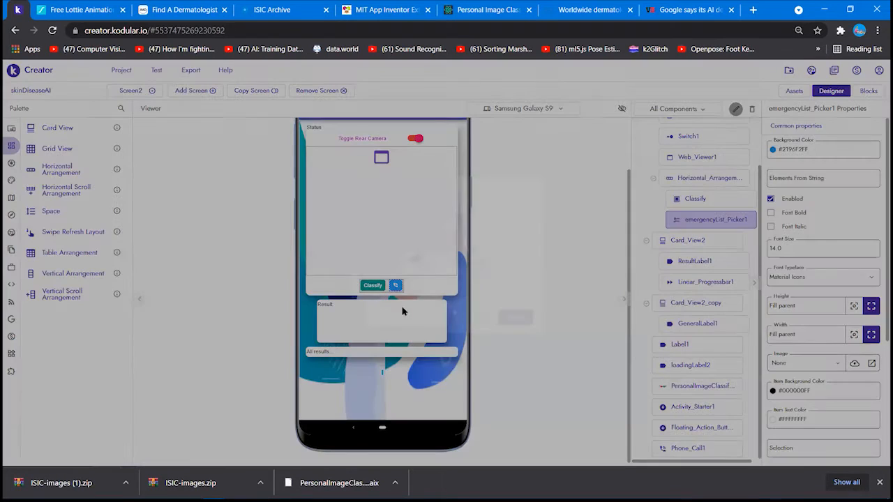
{"action": "left_click", "coordinate": [478, 326]}
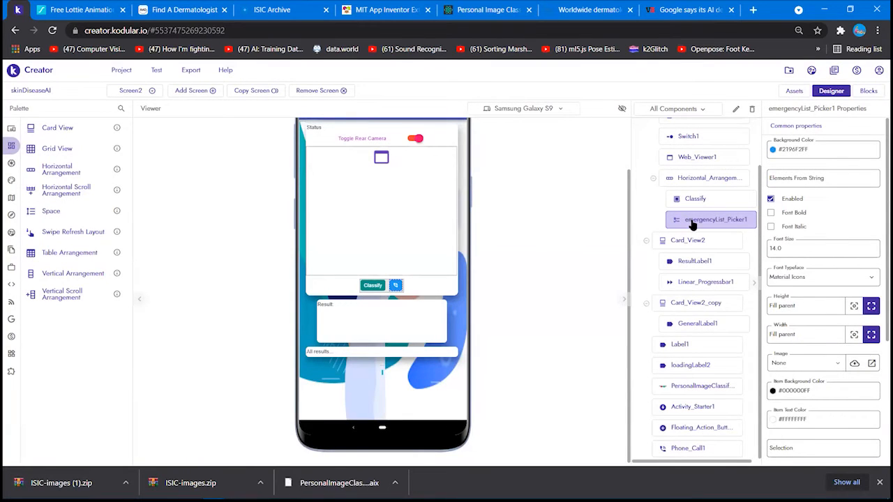
{"action": "left_click", "coordinate": [736, 110]}
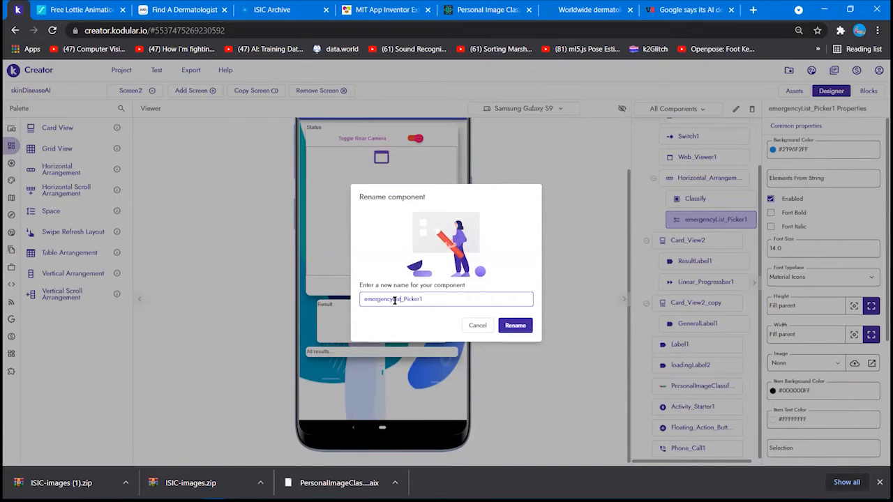
{"action": "left_click_drag", "start_coordinate": [393, 301], "coordinate": [315, 302]}
{"action": "type", "text": "dermatolgis"}
{"action": "left_click", "coordinate": [515, 325]}
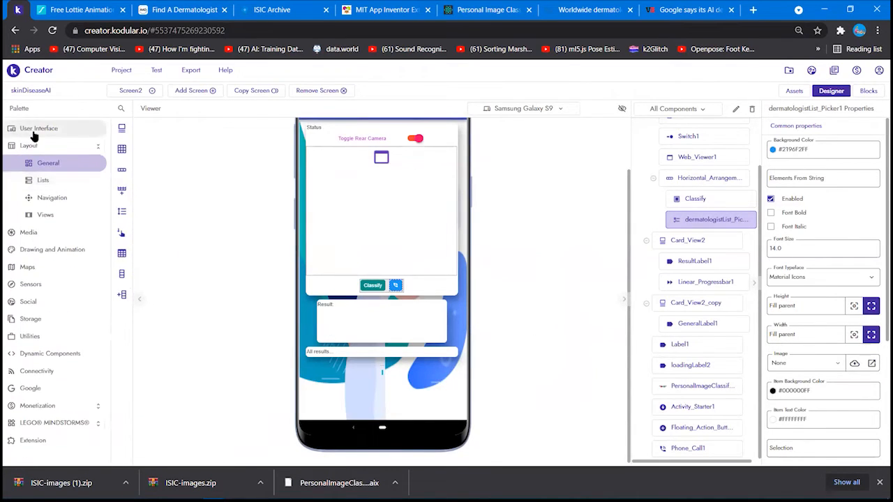
Locate the Label component among the User Interface components and view the properties of ResultLabel1.
{"action": "left_click", "coordinate": [33, 133]}
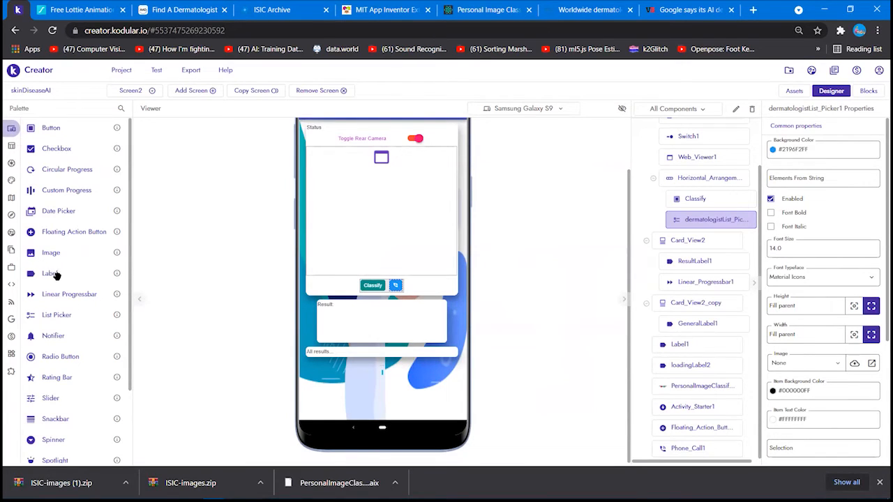
{"action": "mouse_move", "coordinate": [55, 276]}
{"action": "left_mouse_down"}
{"action": "mouse_move", "coordinate": [116, 277]}
{"action": "mouse_move", "coordinate": [335, 322]}
{"action": "mouse_move", "coordinate": [62, 261]}
{"action": "left_mouse_up"}
{"action": "left_click", "coordinate": [691, 265]}
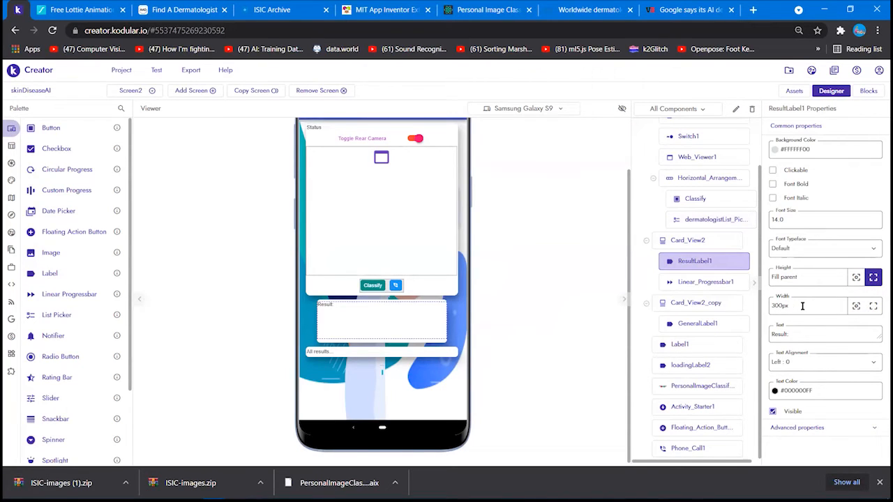
Try Fill parent as ResultLabel1's width, and set the width back to 300px.
{"action": "left_click", "coordinate": [873, 306]}
{"action": "left_click", "coordinate": [801, 308]}
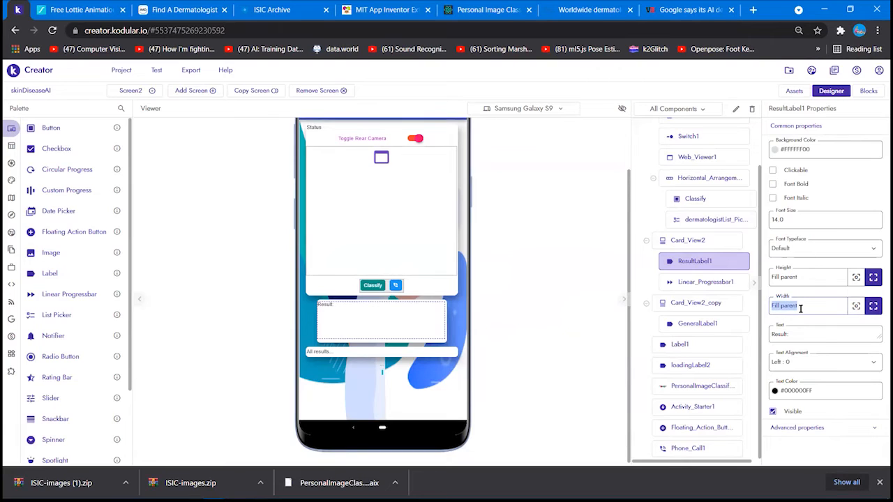
{"action": "type", "text": "300"}
{"action": "key", "text": "Return"}
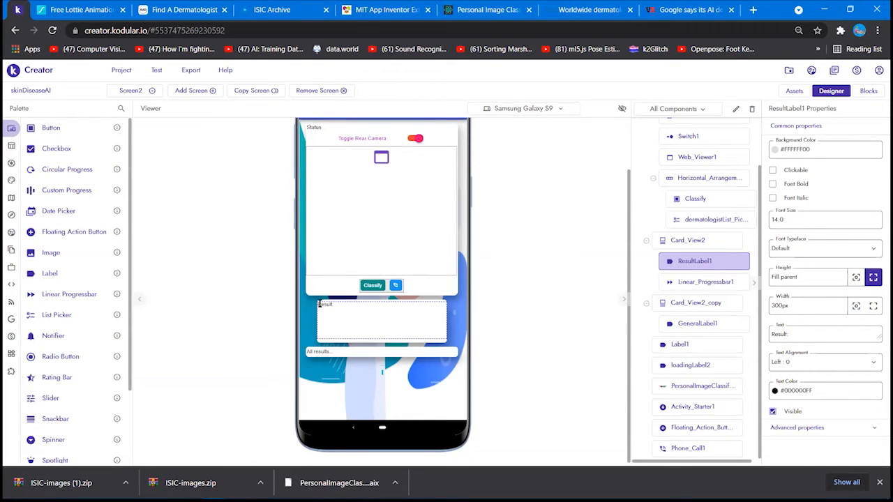
Examine ResultLabel1's Text property, its rename option and its copy and duplicate options, leaving the label as it is.
{"action": "left_click", "coordinate": [801, 337]}
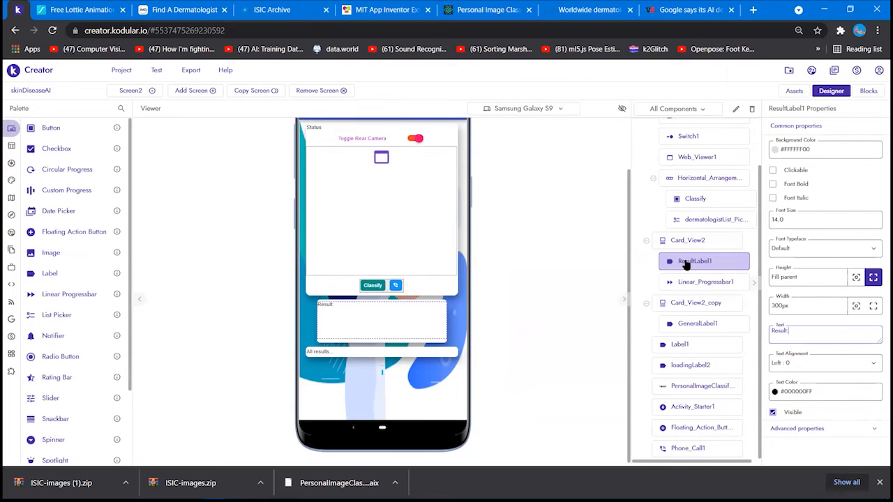
{"action": "left_click", "coordinate": [735, 109]}
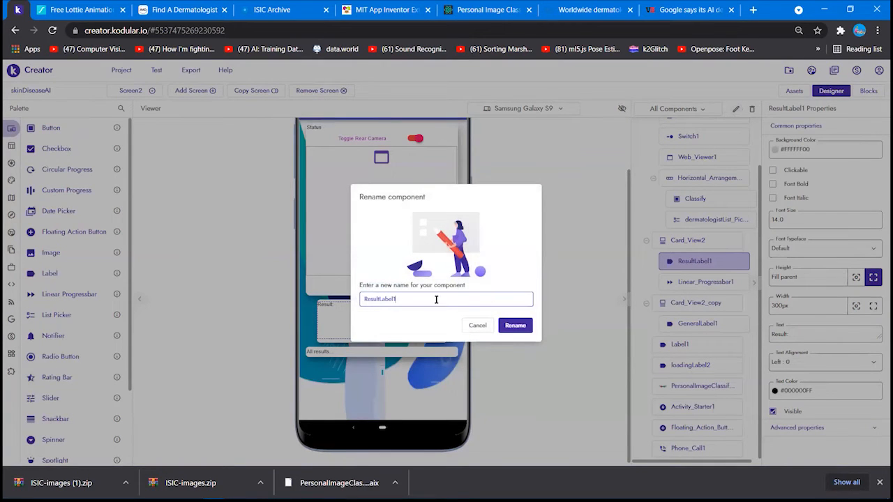
{"action": "left_click", "coordinate": [478, 325]}
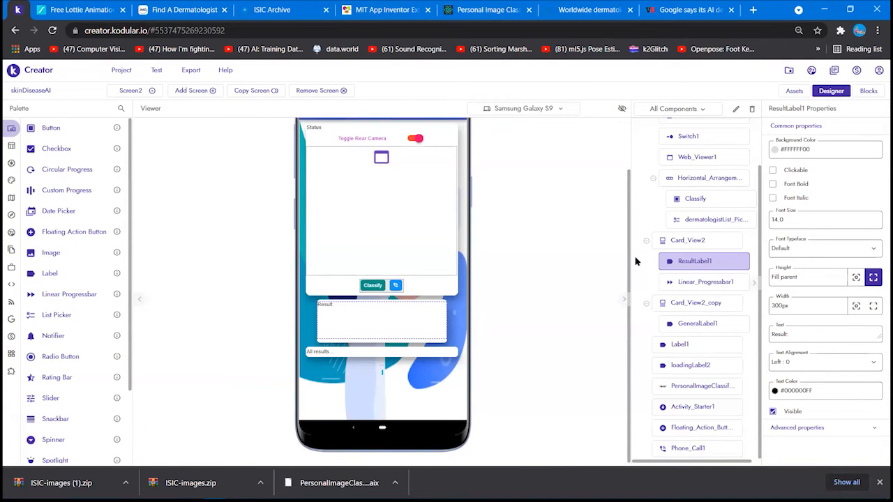
{"action": "right_click", "coordinate": [388, 335]}
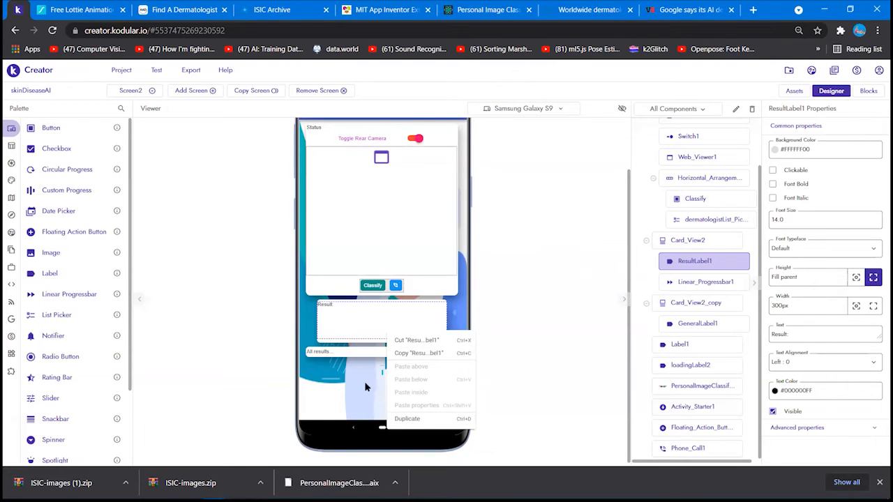
{"action": "left_click", "coordinate": [534, 348]}
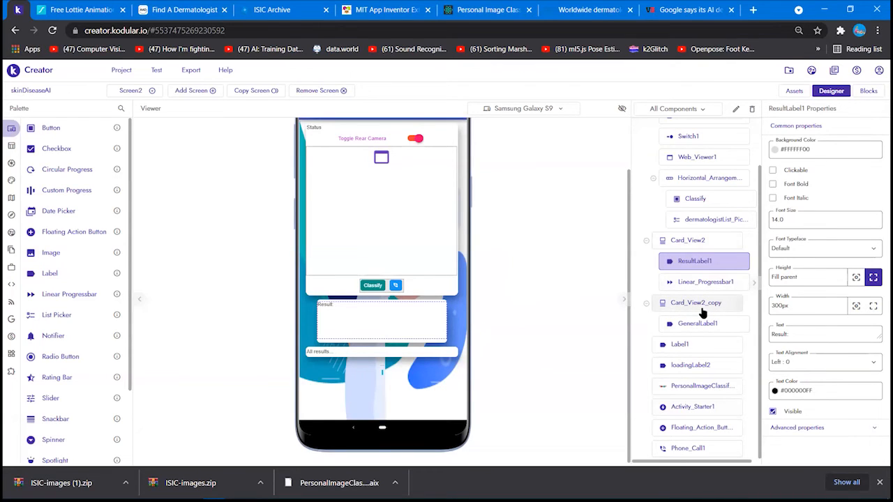
Review the general layout components, the All results label and the properties of its Card_View2_copy container.
{"action": "mouse_move", "coordinate": [16, 129]}
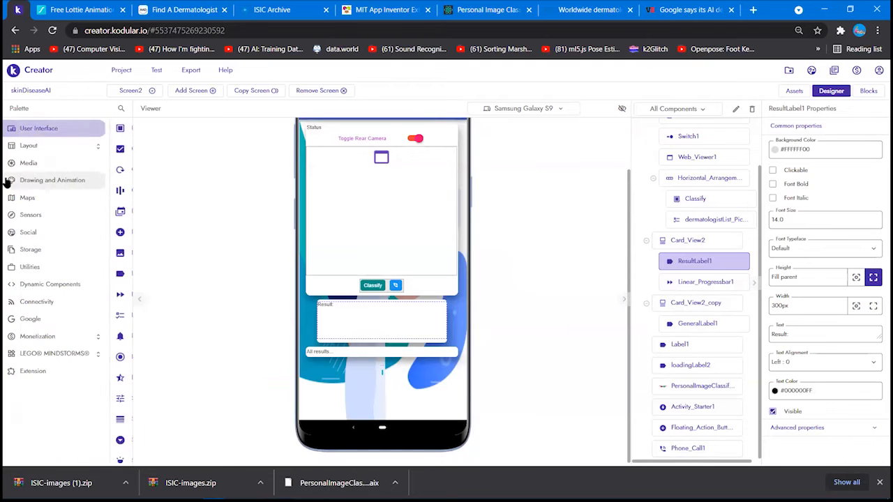
{"action": "left_click", "coordinate": [42, 146]}
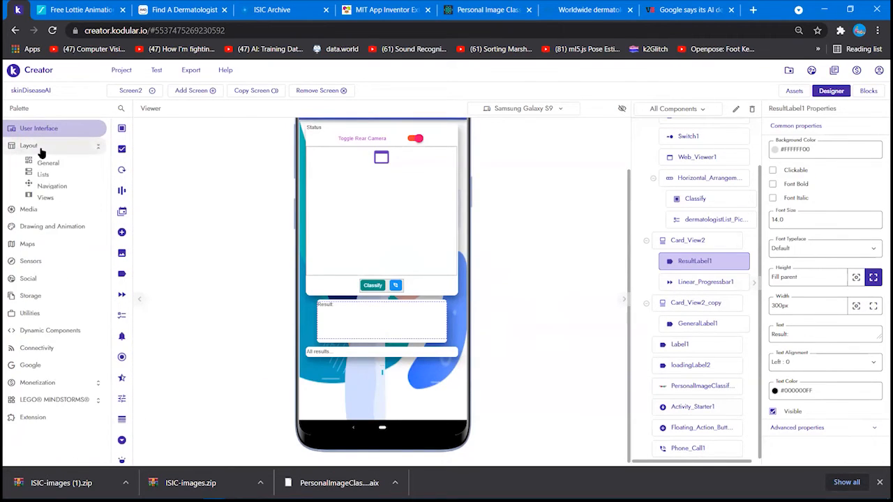
{"action": "left_click", "coordinate": [53, 166]}
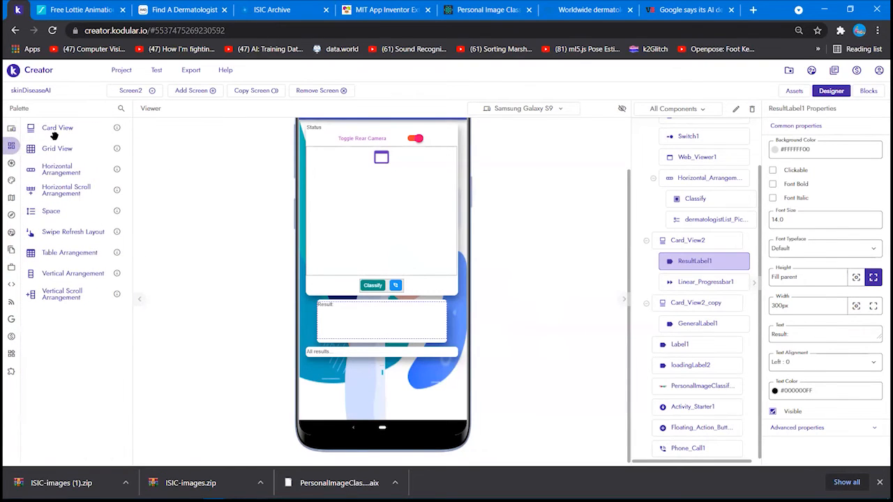
{"action": "left_click", "coordinate": [335, 354]}
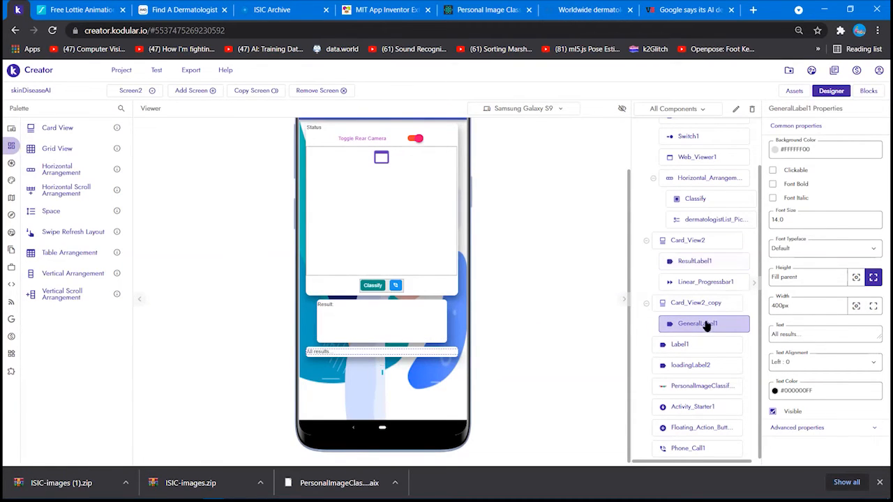
{"action": "left_click", "coordinate": [721, 304]}
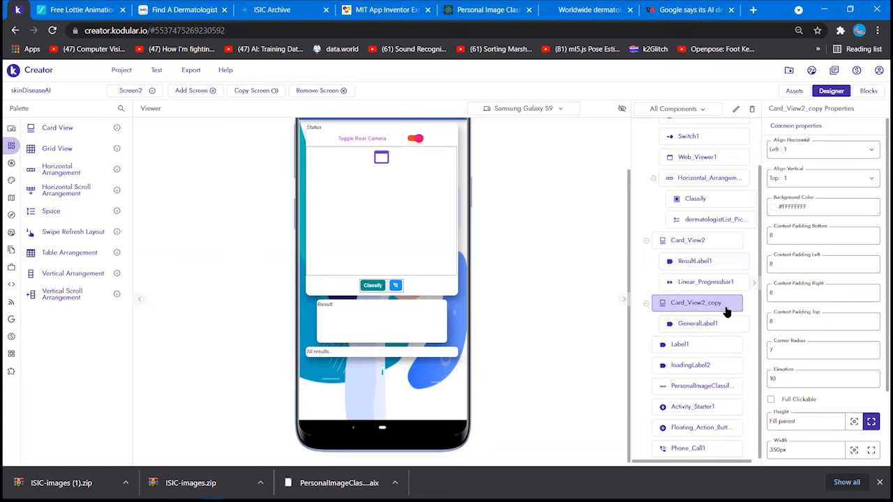
Examine Card_View2_copy's padding, corner radius, elevation and size properties, and view the properties of GeneralLabel1.
{"action": "scroll", "coordinate": [809, 310], "scroll_direction": "down", "scroll_amount": 2}
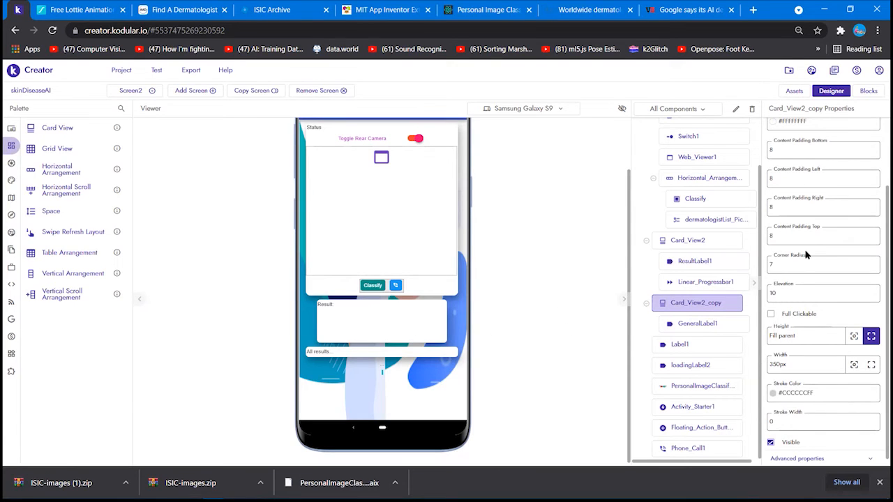
{"action": "scroll", "coordinate": [800, 231], "scroll_direction": "down", "scroll_amount": 1}
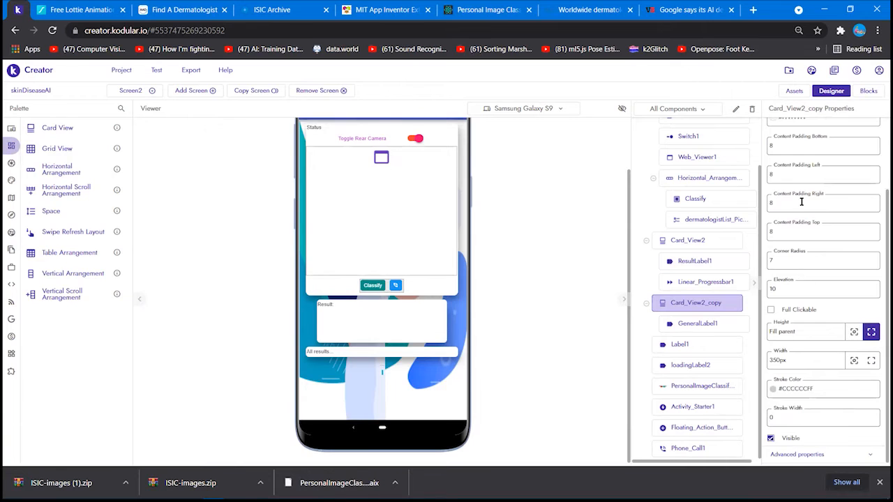
{"action": "scroll", "coordinate": [801, 205], "scroll_direction": "up", "scroll_amount": 2}
{"action": "scroll", "coordinate": [801, 204], "scroll_direction": "down", "scroll_amount": 1}
{"action": "scroll", "coordinate": [801, 204], "scroll_direction": "down", "scroll_amount": 1}
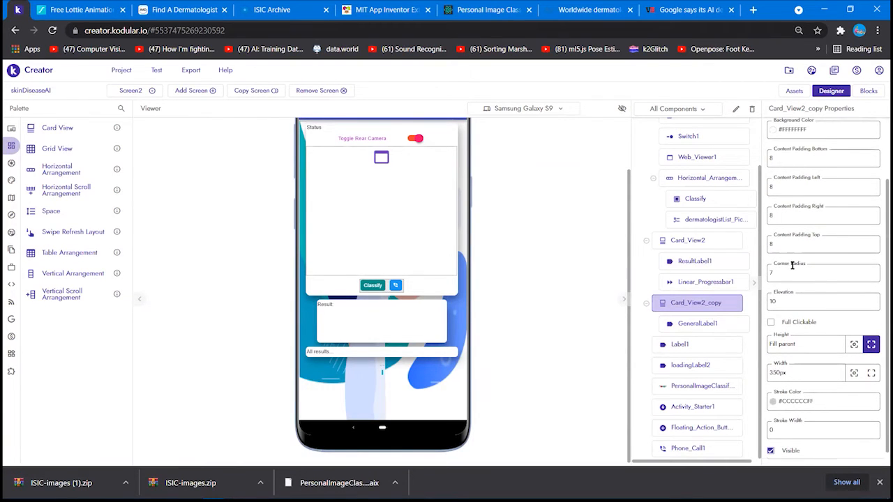
{"action": "scroll", "coordinate": [792, 265], "scroll_direction": "up", "scroll_amount": 3}
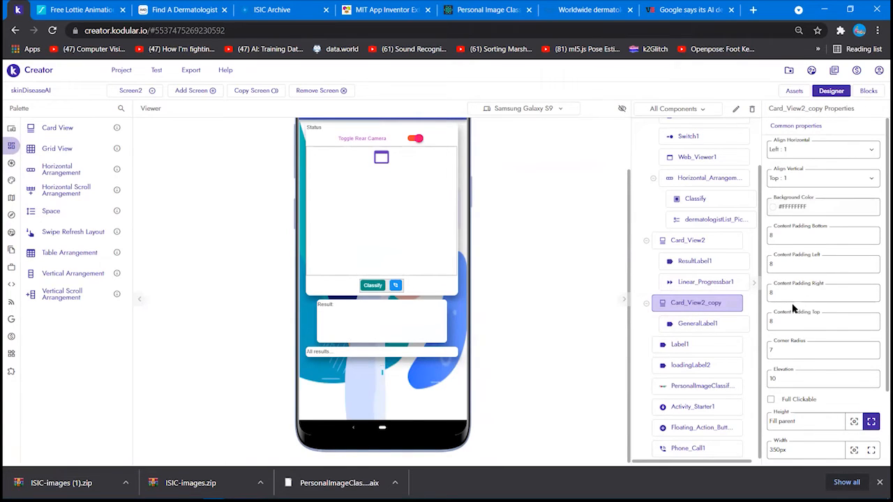
{"action": "scroll", "coordinate": [793, 307], "scroll_direction": "down", "scroll_amount": 2}
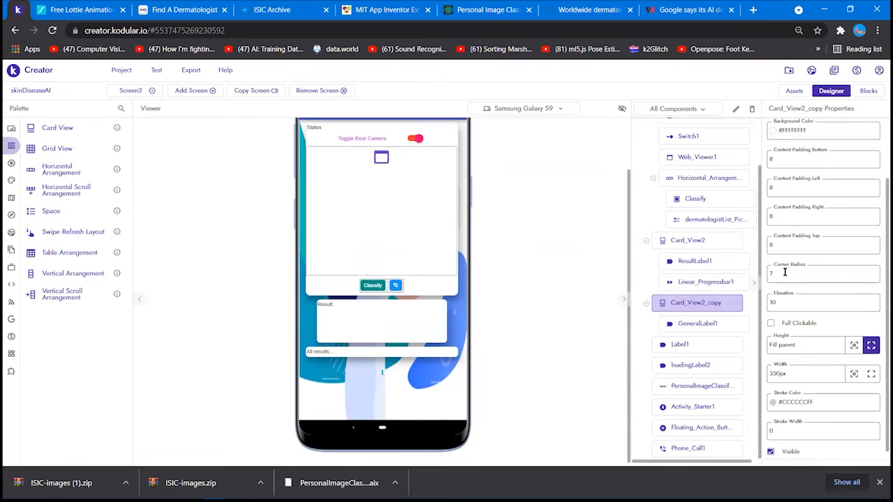
{"action": "left_click_drag", "start_coordinate": [785, 272], "coordinate": [766, 273]}
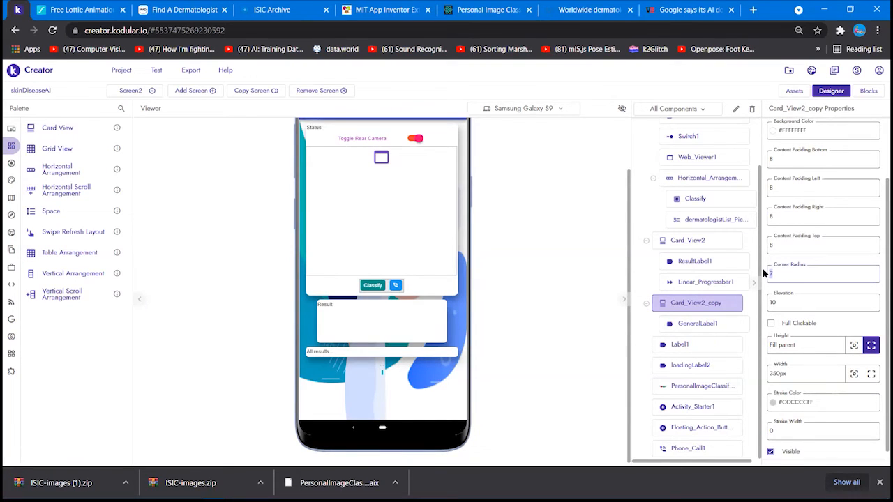
{"action": "left_click", "coordinate": [793, 315]}
{"action": "scroll", "coordinate": [796, 342], "scroll_direction": "down", "scroll_amount": 1}
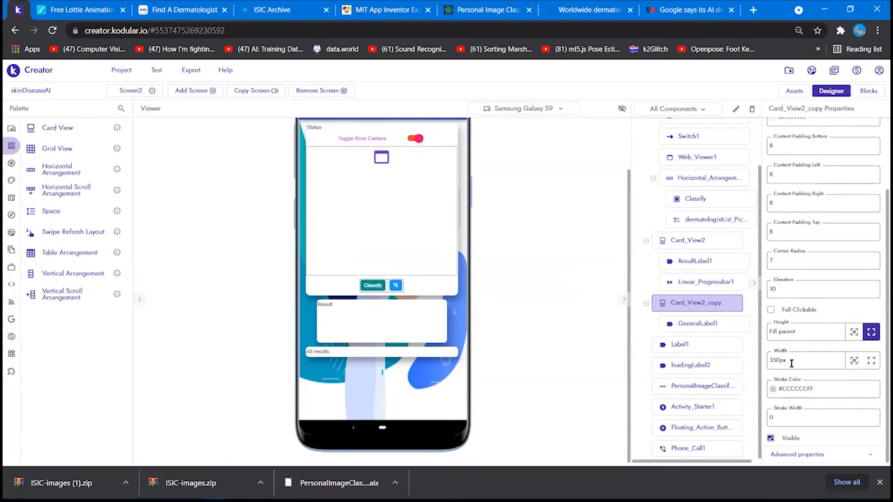
{"action": "left_click", "coordinate": [671, 323]}
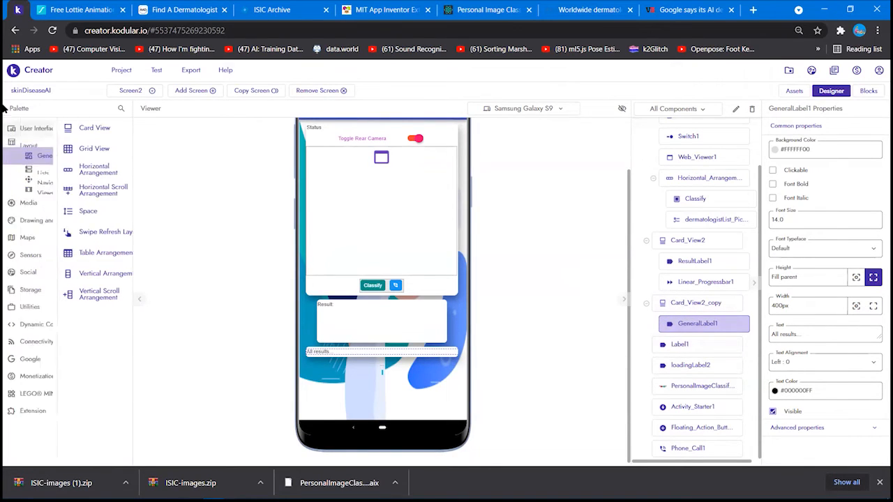
Place a trial Label from the User Interface components below the All results card, and delete it again.
{"action": "mouse_move", "coordinate": [5, 134]}
{"action": "left_click", "coordinate": [49, 128]}
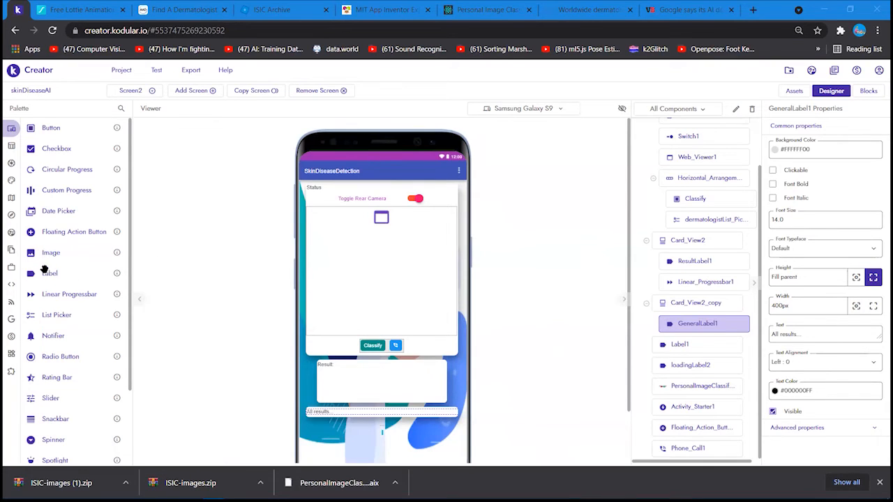
{"action": "left_click_drag", "start_coordinate": [44, 274], "coordinate": [362, 445]}
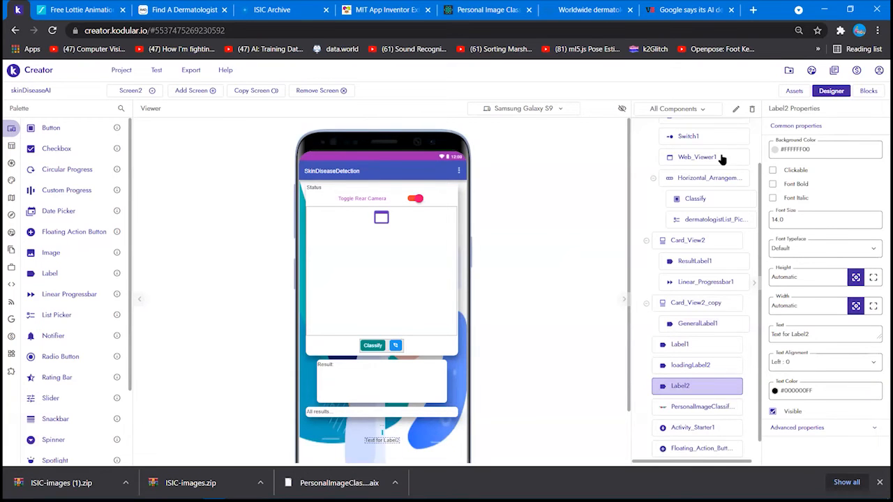
{"action": "left_click", "coordinate": [752, 111]}
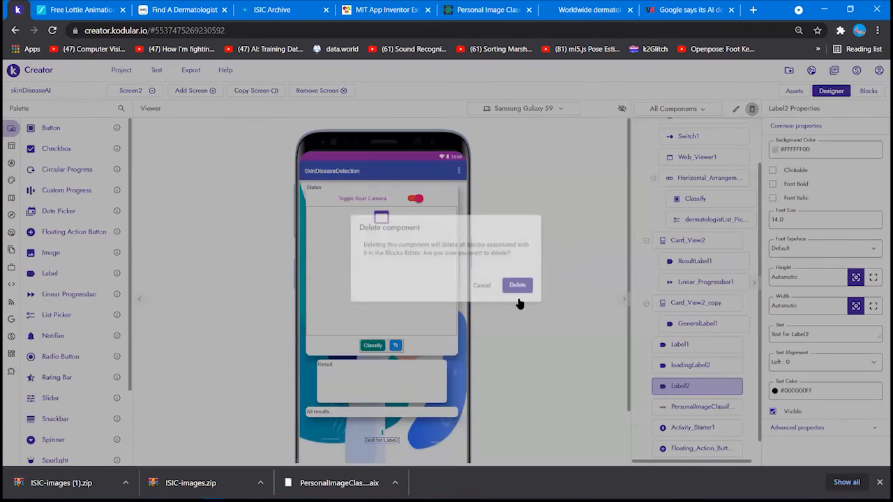
{"action": "left_click", "coordinate": [513, 302]}
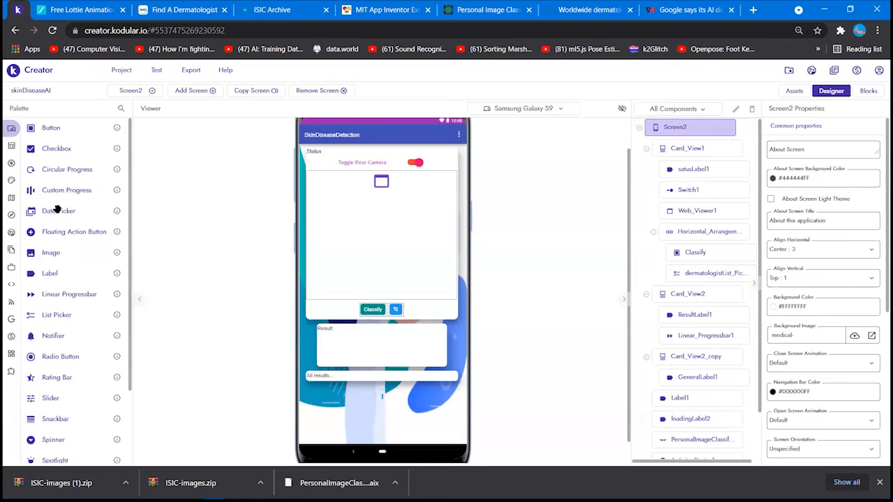
{"action": "left_click_drag", "start_coordinate": [59, 211], "coordinate": [368, 398]}
{"action": "left_click_drag", "start_coordinate": [378, 339], "coordinate": [374, 187]}
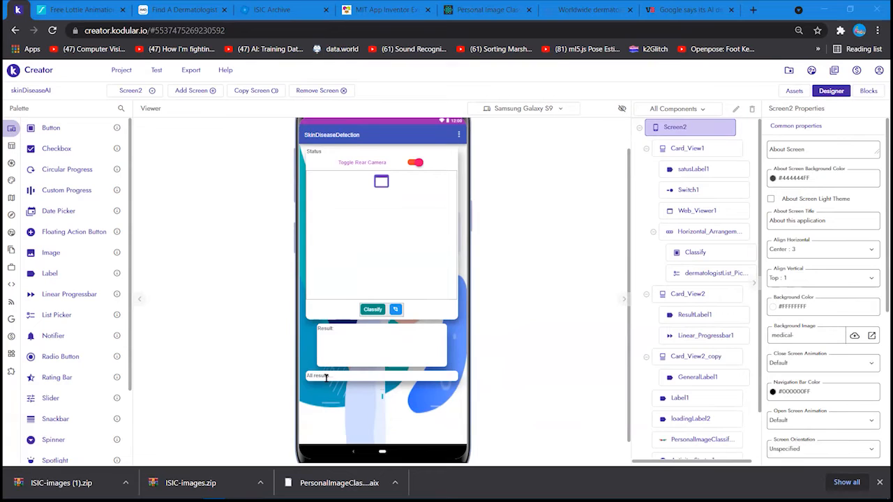
Compare the properties of GeneralLabel1 in the All results card with those of ResultLabel1 in the Result card.
{"action": "left_click", "coordinate": [325, 377]}
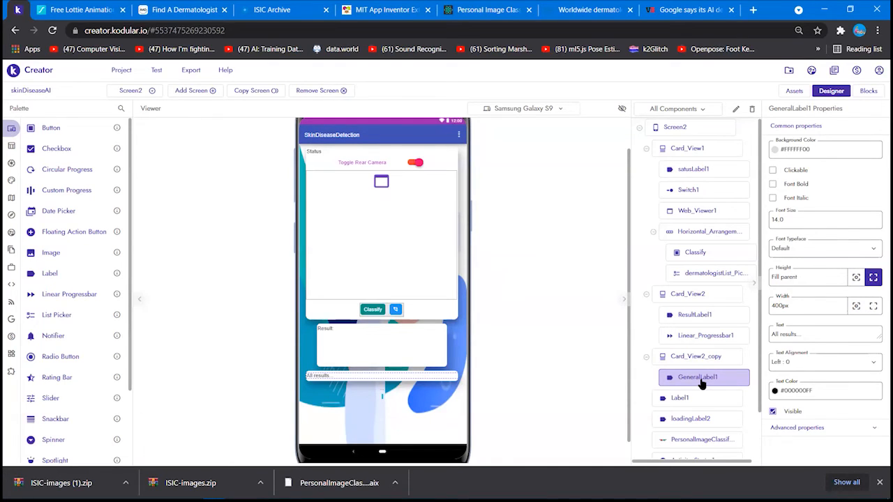
{"action": "left_click", "coordinate": [343, 339]}
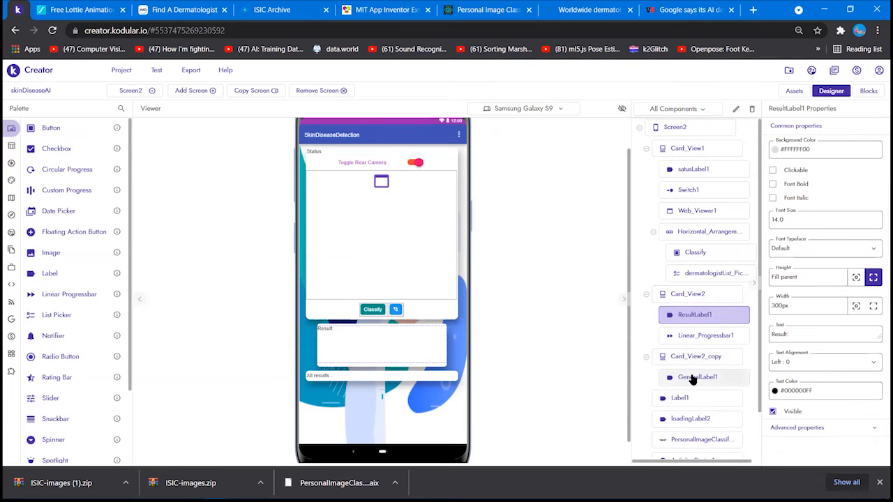
{"action": "scroll", "coordinate": [692, 374], "scroll_direction": "down", "scroll_amount": 1}
{"action": "left_click", "coordinate": [689, 324]}
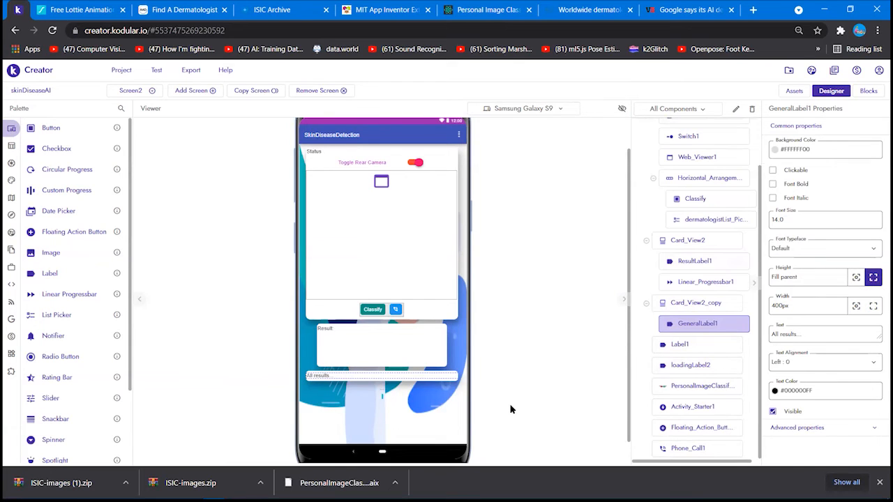
Review the properties of Label1 and loadingLabel2 below the All results card, including Label1's Text property.
{"action": "key", "text": "Down"}
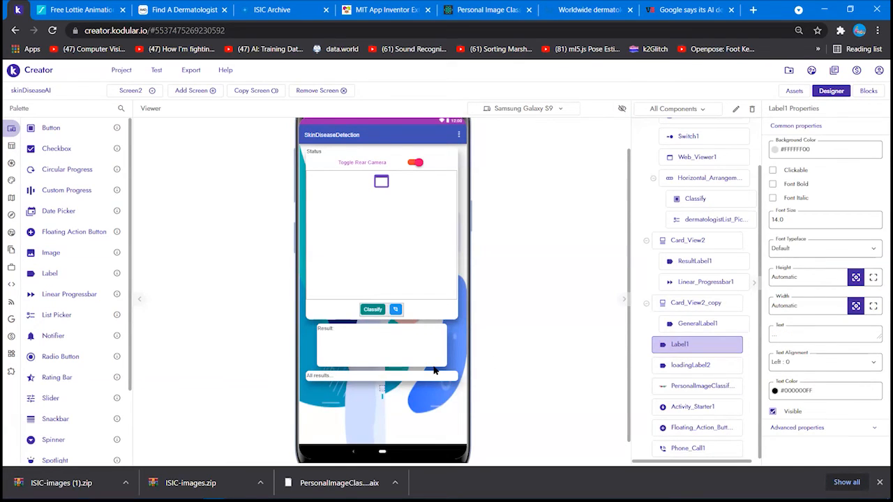
{"action": "left_click", "coordinate": [383, 401]}
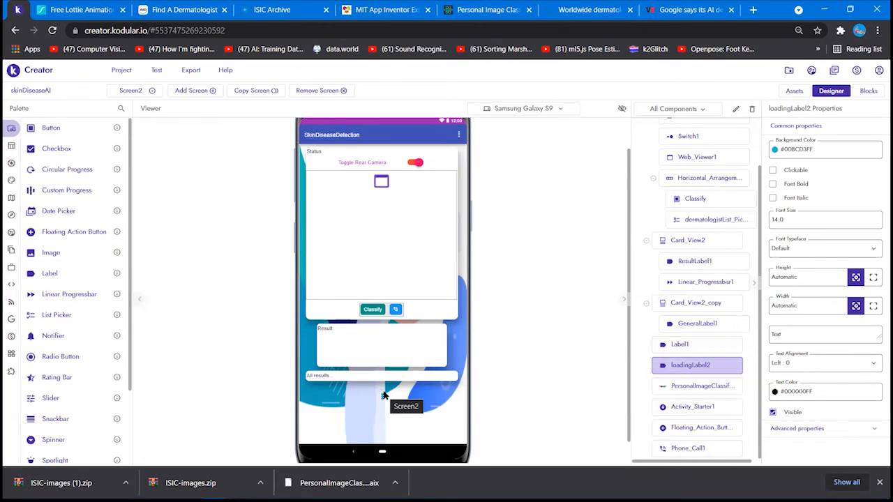
{"action": "left_click", "coordinate": [382, 393]}
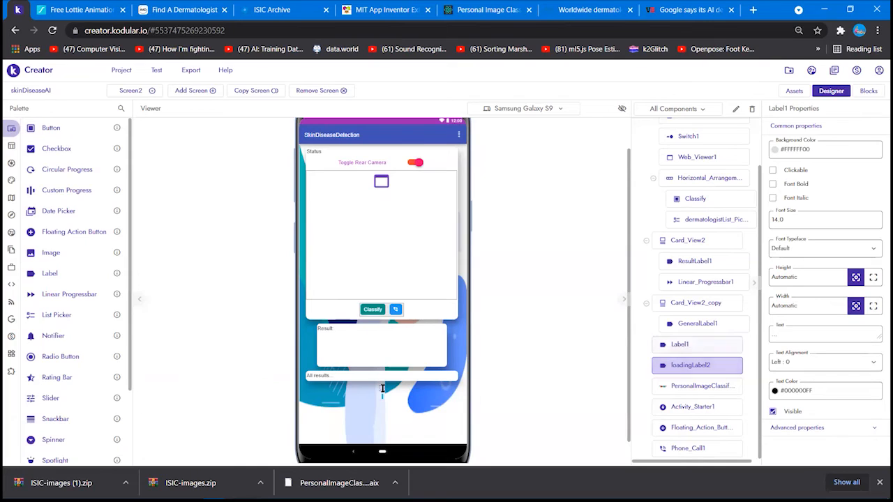
{"action": "left_click", "coordinate": [780, 334]}
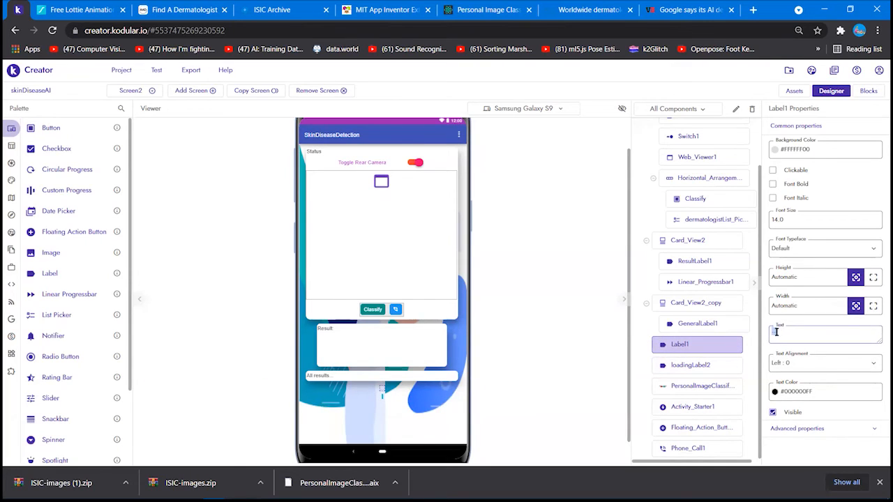
{"action": "left_click", "coordinate": [740, 358]}
{"action": "left_click_drag", "start_coordinate": [64, 278], "coordinate": [76, 262]}
{"action": "left_click", "coordinate": [381, 395]}
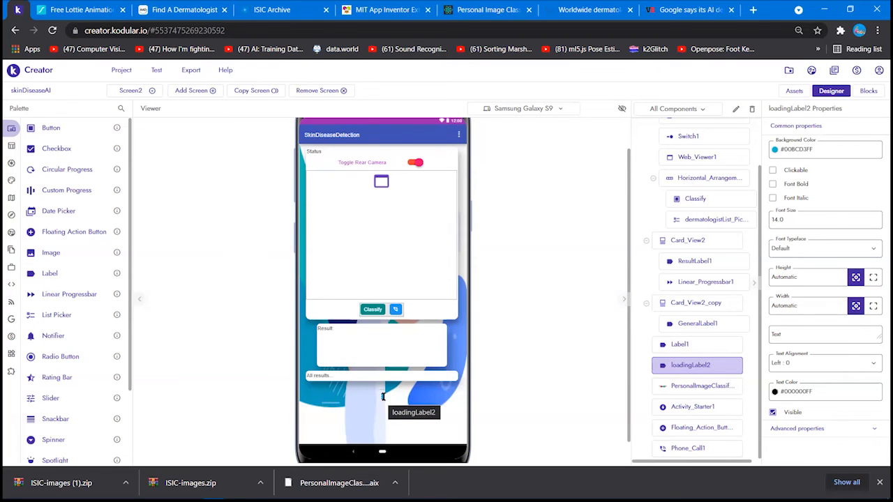
Look at the Personal Image Classifier page and the Sample Projects slide with the app's classification results, and return to the Kodular project.
{"action": "left_click", "coordinate": [487, 10]}
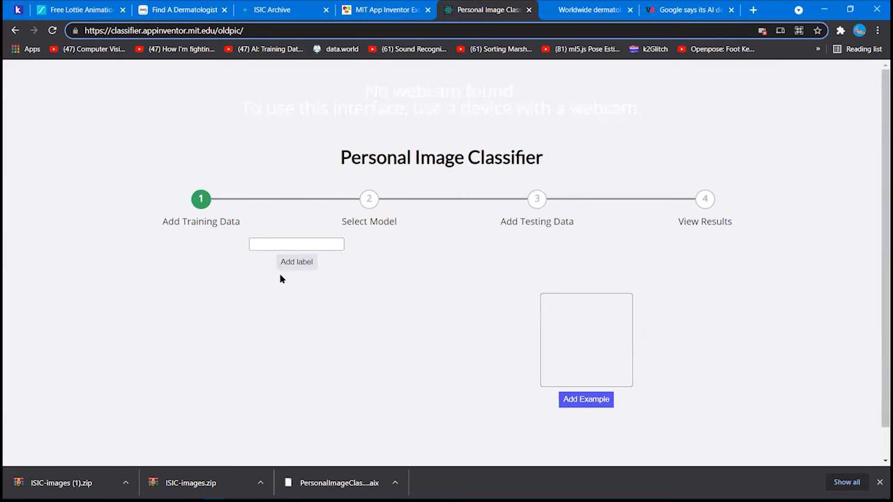
{"action": "left_click", "coordinate": [19, 7]}
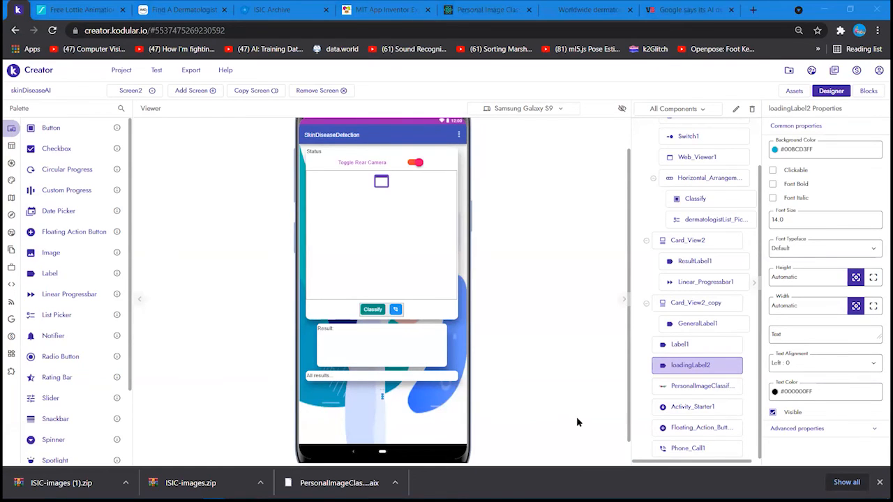
{"action": "key", "text": "alt+Tab"}
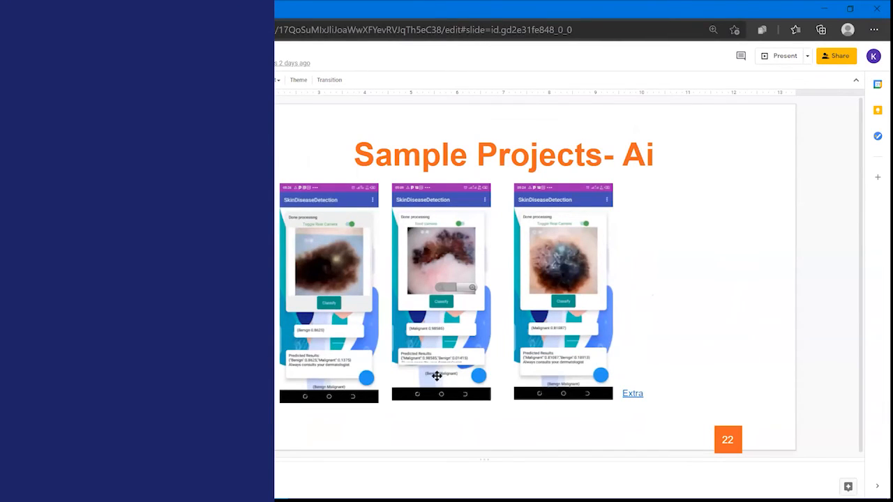
{"action": "key", "text": "alt+Tab"}
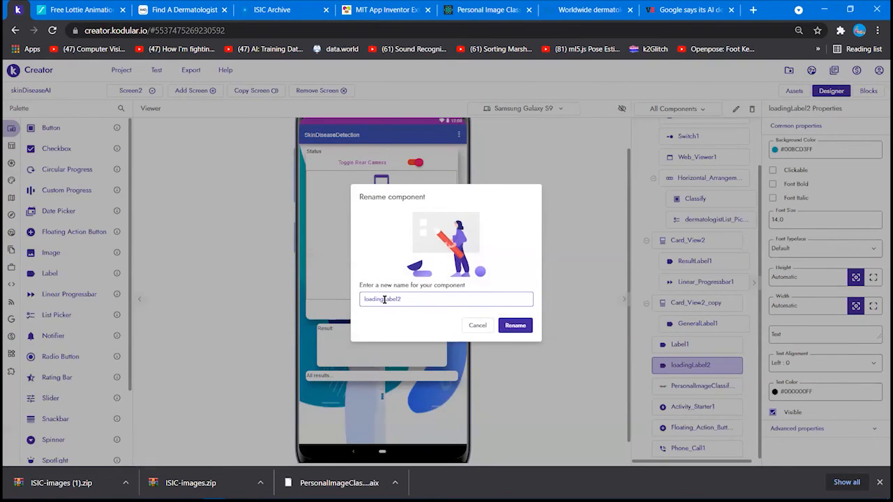
Rename the loadingLabel2 component as ClassificationLabel2.
{"action": "left_click_drag", "start_coordinate": [385, 299], "coordinate": [299, 298]}
{"action": "type", "text": "Clas"}
{"action": "key", "text": "BackSpace"}
{"action": "type", "text": "ssification"}
{"action": "left_click", "coordinate": [515, 325]}
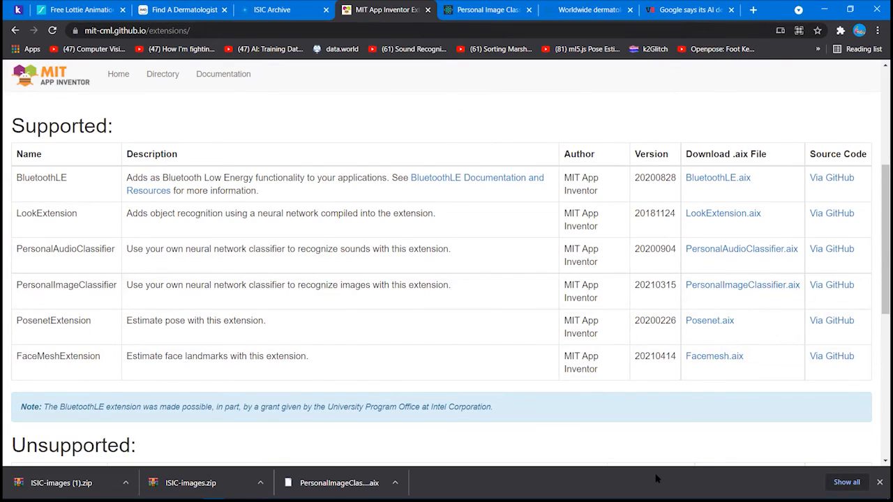
Switch from the MIT App Inventor extensions page back to the Kodular project and view the properties of PersonalImageClassifier1.
{"action": "key", "text": "alt+Tab"}
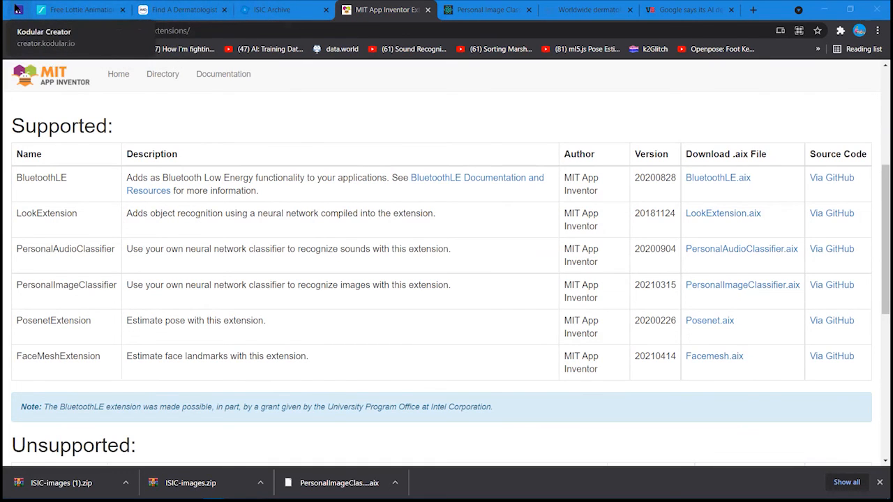
{"action": "left_click", "coordinate": [17, 9]}
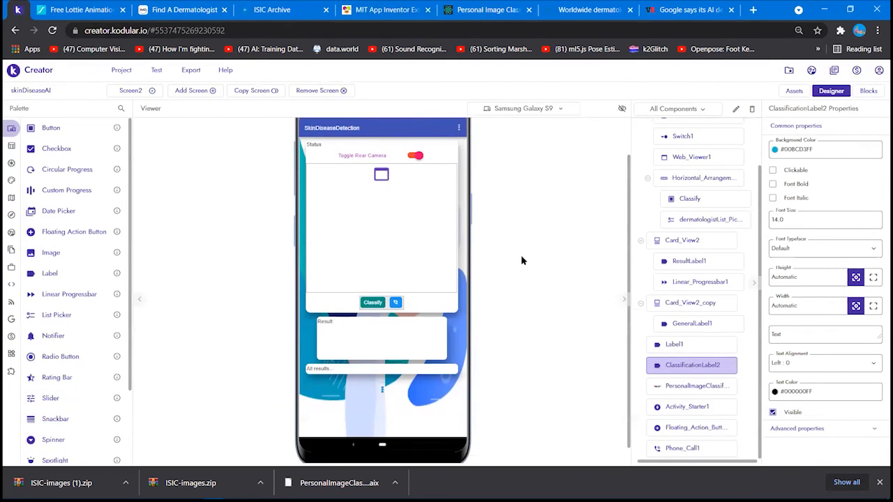
{"action": "scroll", "coordinate": [587, 297], "scroll_direction": "up", "scroll_amount": 1}
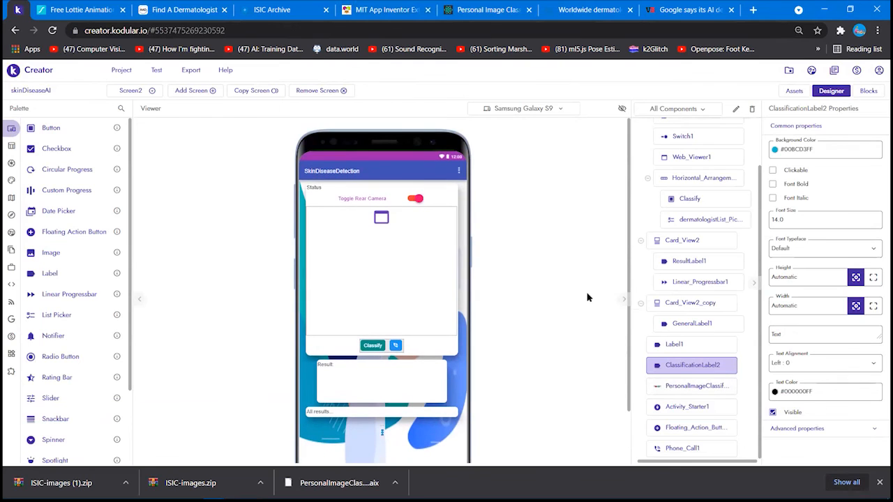
{"action": "left_click", "coordinate": [692, 388]}
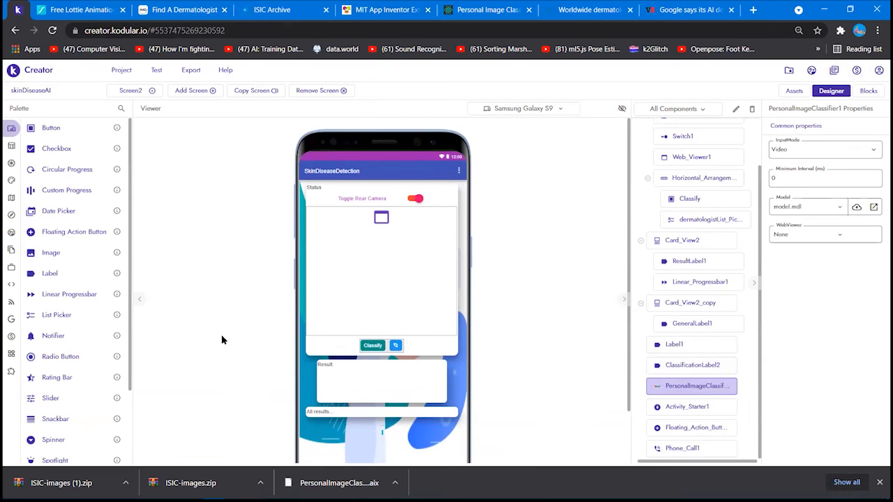
Show the imported extensions in the palette and open the extension import dialog, ready to enter a URL.
{"action": "mouse_move", "coordinate": [14, 374]}
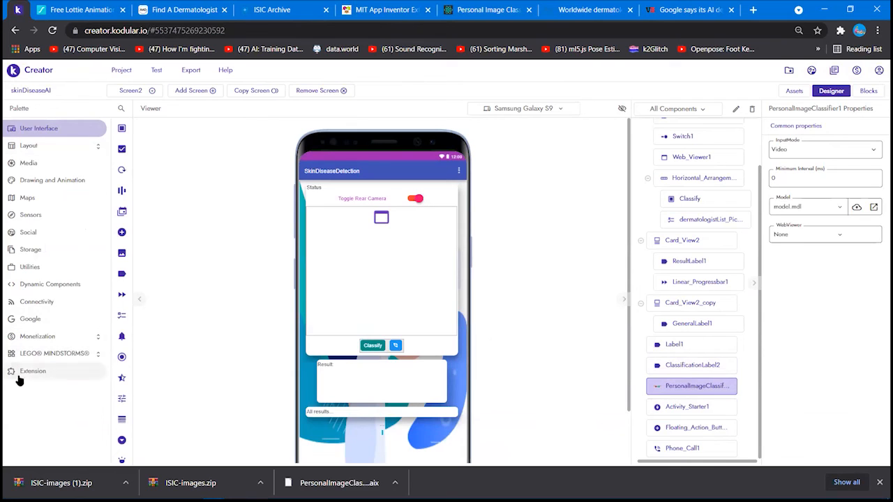
{"action": "left_click", "coordinate": [36, 373]}
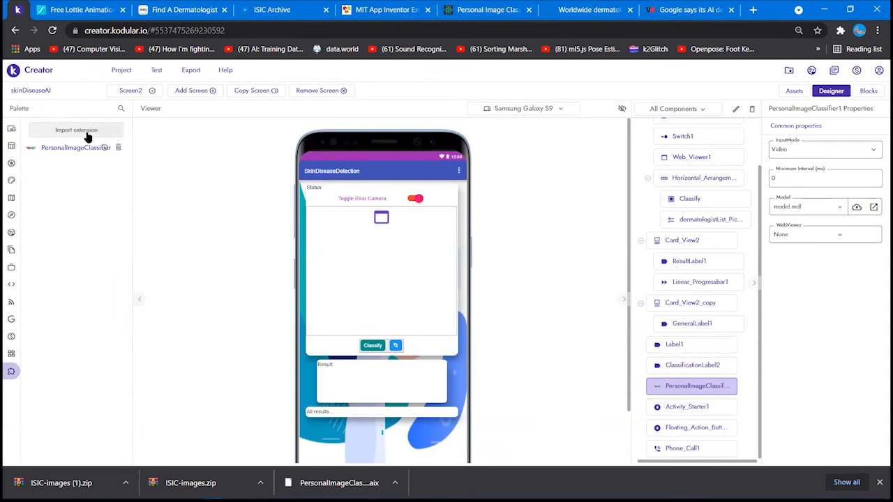
{"action": "left_click", "coordinate": [84, 133]}
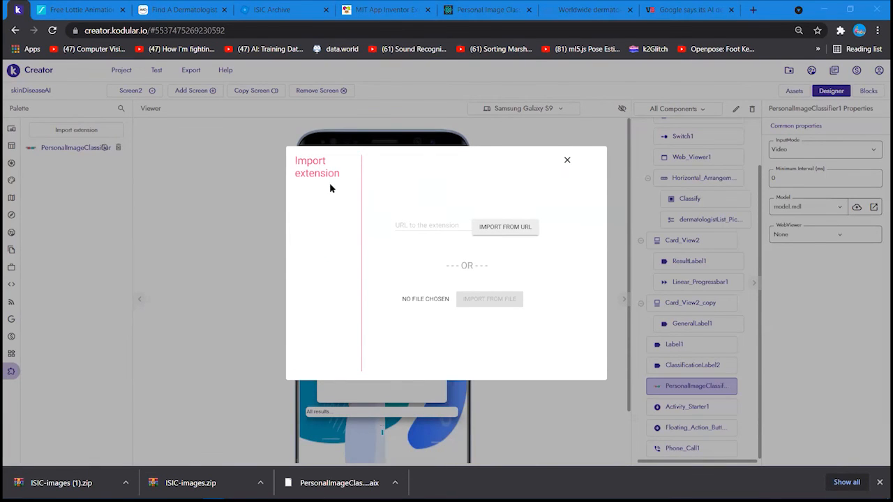
{"action": "left_click", "coordinate": [440, 226]}
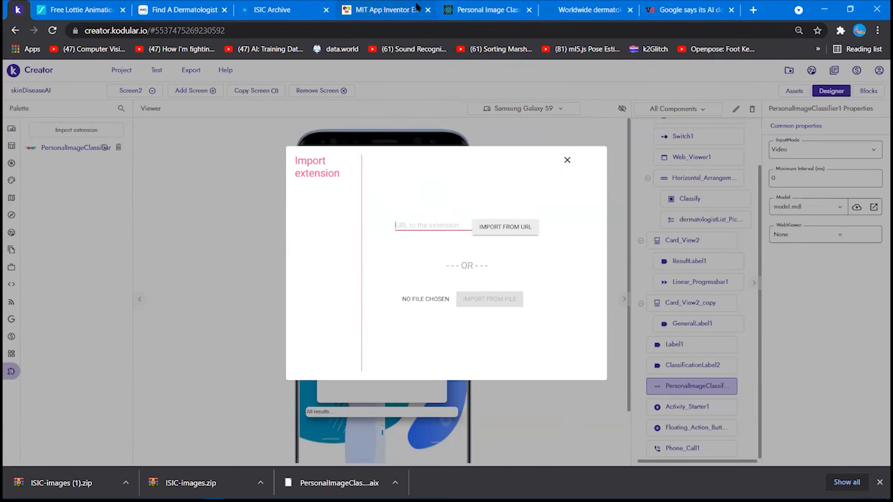
Copy the link address of PersonalImageClassifier.aix from the MIT App Inventor extensions page.
{"action": "left_click", "coordinate": [459, 7]}
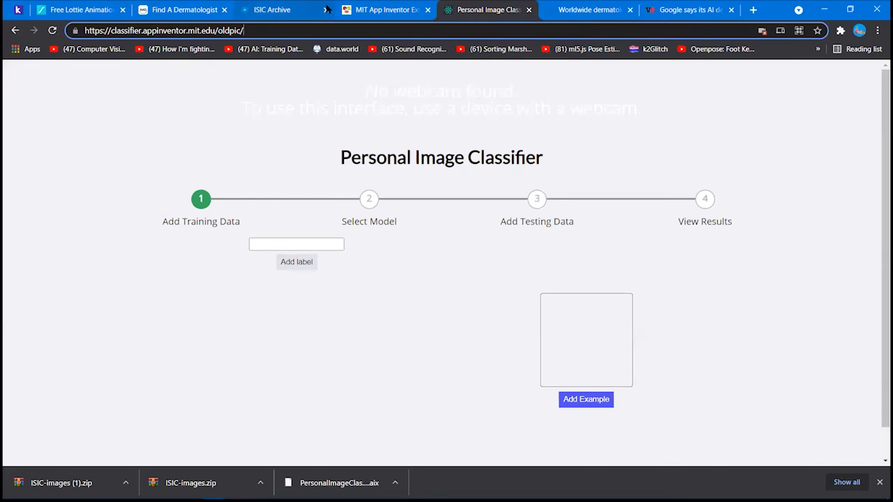
{"action": "left_click", "coordinate": [373, 10]}
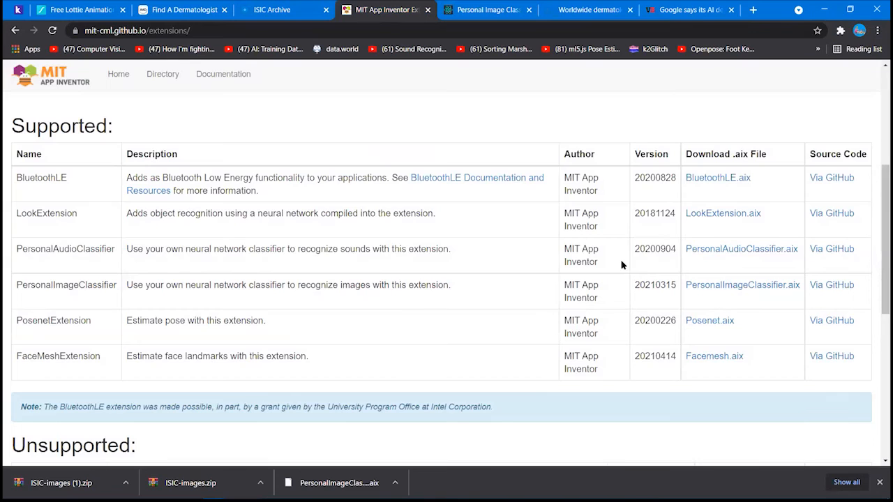
{"action": "right_click", "coordinate": [739, 285]}
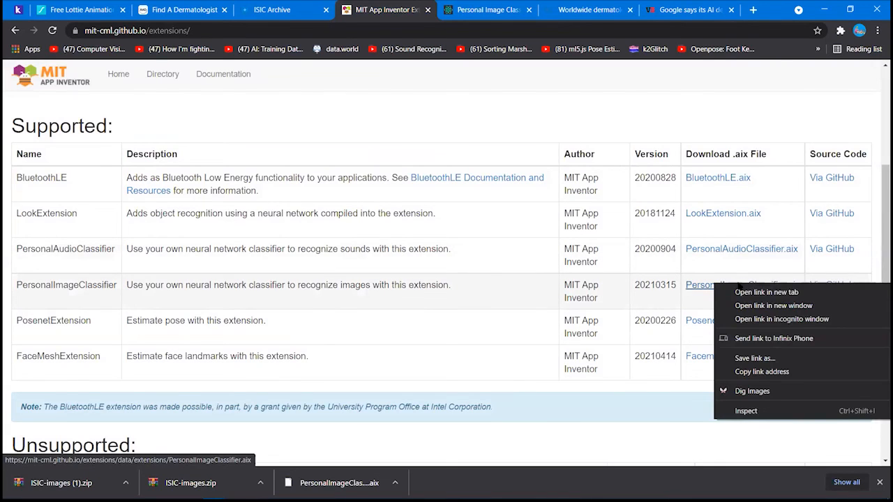
{"action": "left_click", "coordinate": [784, 375]}
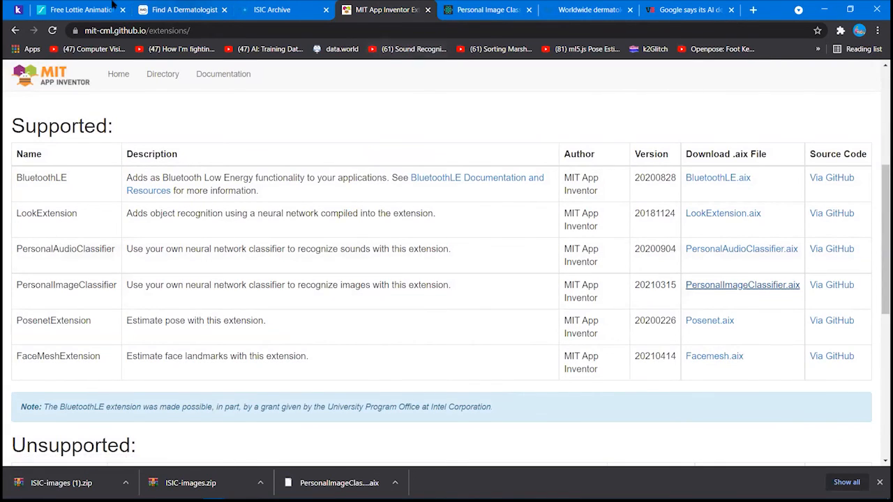
Back in Kodular, paste the copied link as the extension URL, view the file import option, and close the dialog without importing.
{"action": "left_click", "coordinate": [27, 6]}
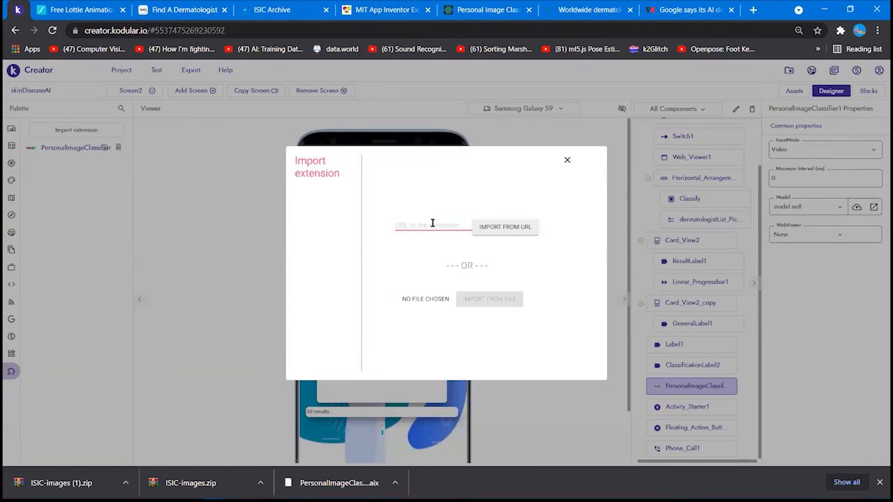
{"action": "key", "text": "ctrl+v"}
{"action": "left_click", "coordinate": [422, 301]}
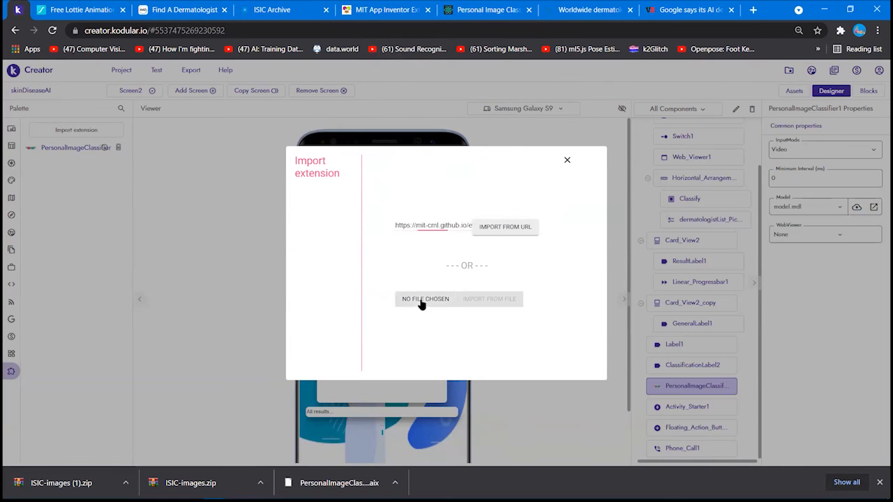
{"action": "key", "text": "Escape"}
{"action": "left_click", "coordinate": [567, 160]}
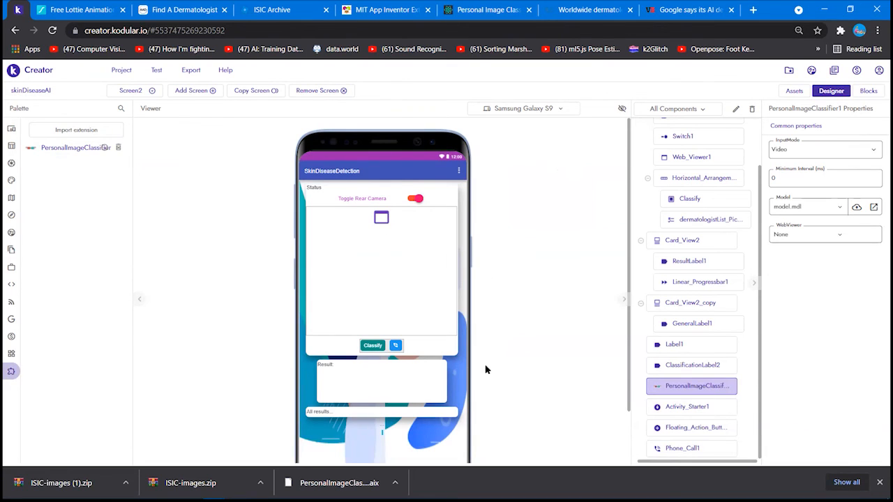
Review the Screen2 component tree and the Model and WebViewer choices of PersonalImageClassifier1.
{"action": "scroll", "coordinate": [486, 370], "scroll_direction": "down", "scroll_amount": 1}
{"action": "scroll", "coordinate": [691, 285], "scroll_direction": "up", "scroll_amount": 2}
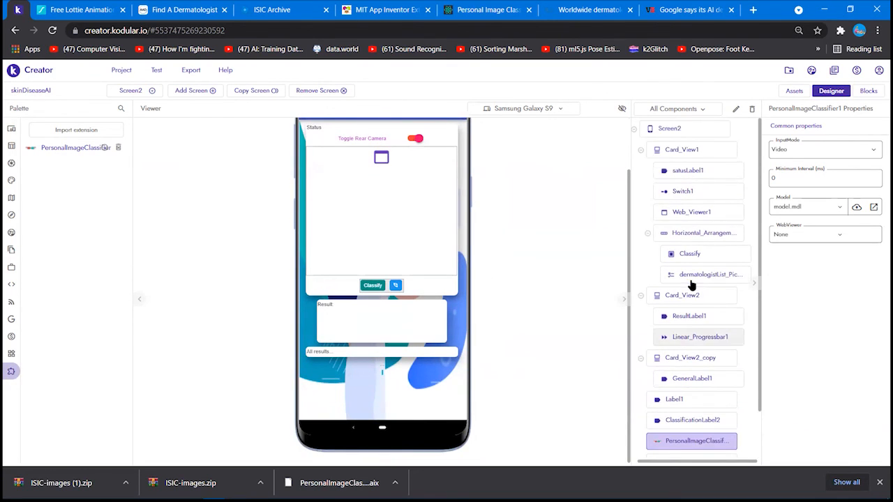
{"action": "scroll", "coordinate": [691, 392], "scroll_direction": "down", "scroll_amount": 1}
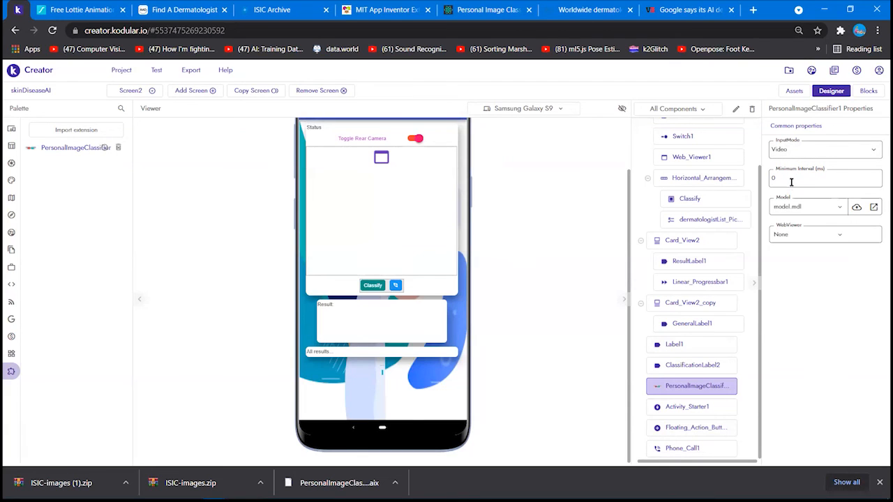
{"action": "left_click", "coordinate": [835, 214]}
{"action": "left_click", "coordinate": [829, 341]}
{"action": "left_click", "coordinate": [828, 239]}
{"action": "left_click", "coordinate": [865, 327]}
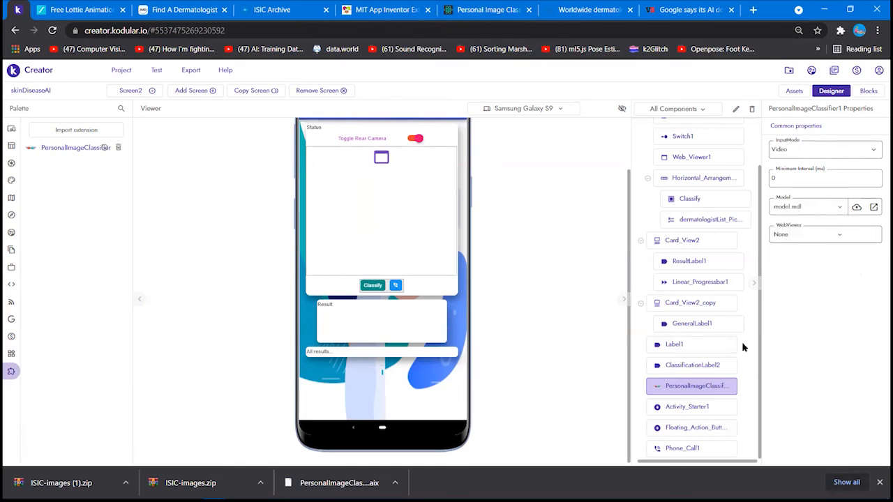